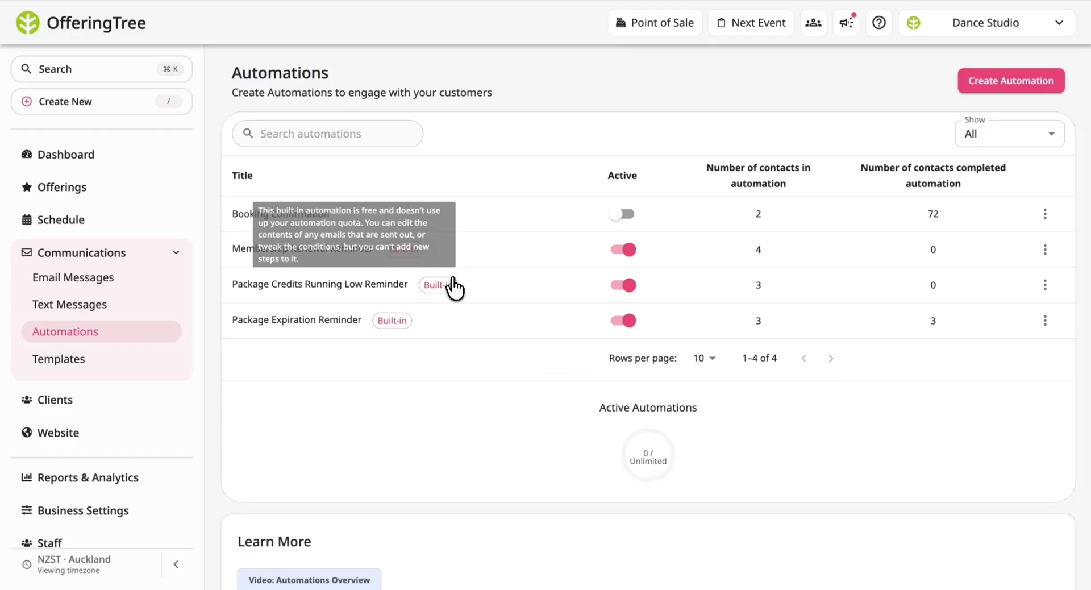
Step: Open the built-in Package Expiration Reminder automation and review its wait condition and advanced filter settings
{"action": "mouse_move", "coordinate": [402, 322]}
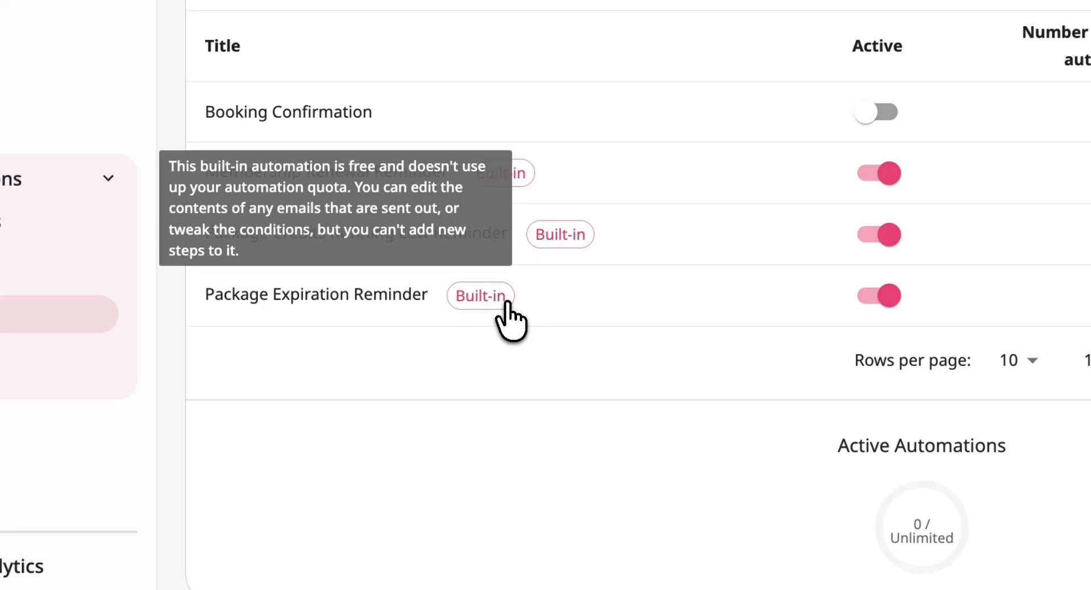
{"action": "left_click", "coordinate": [385, 296]}
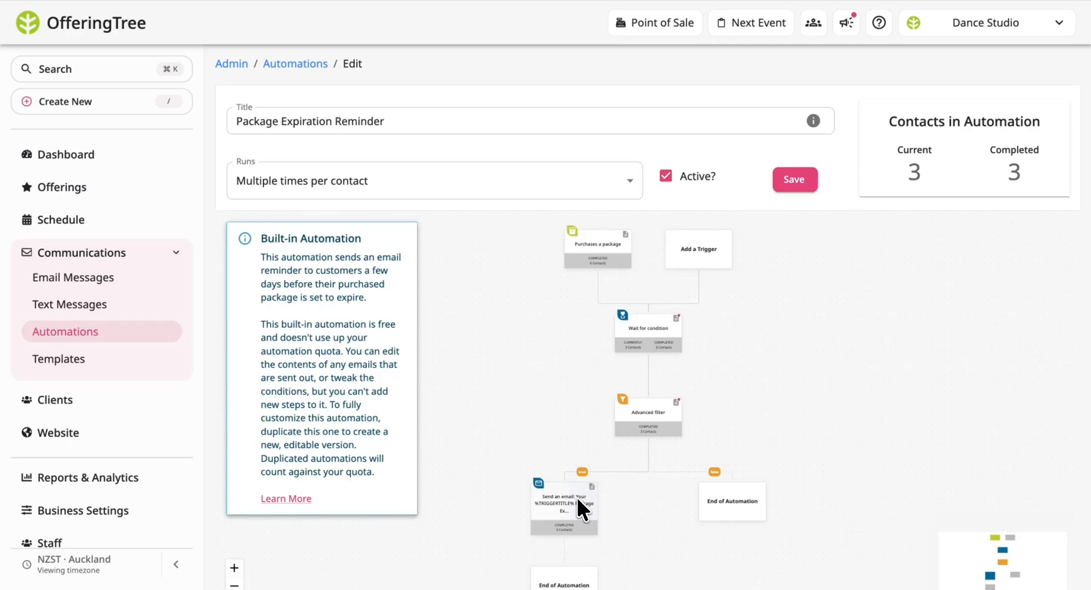
{"action": "left_click", "coordinate": [650, 348]}
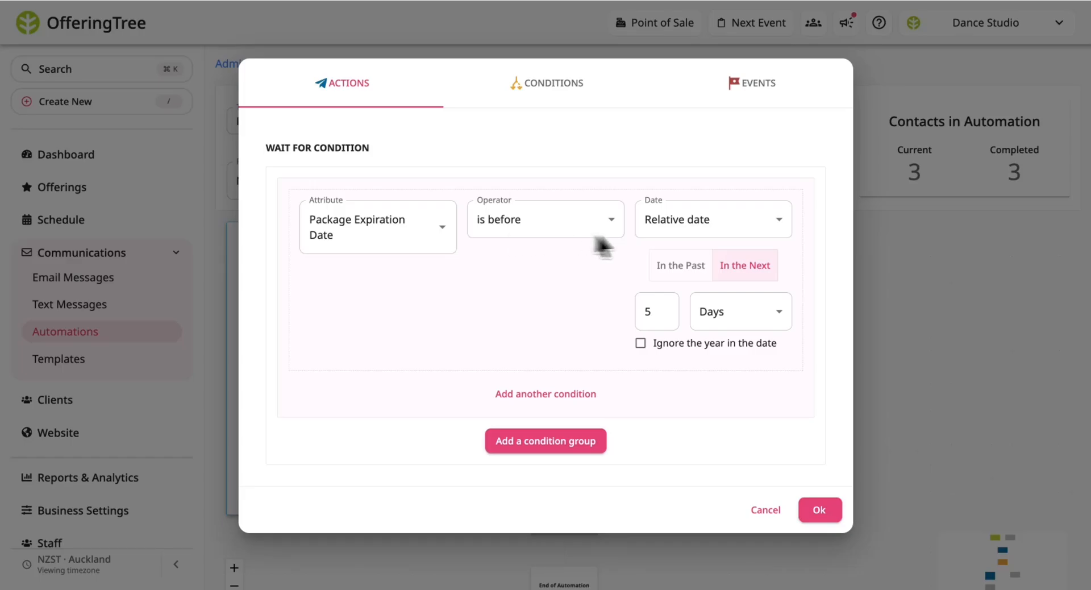
{"action": "left_click", "coordinate": [776, 511]}
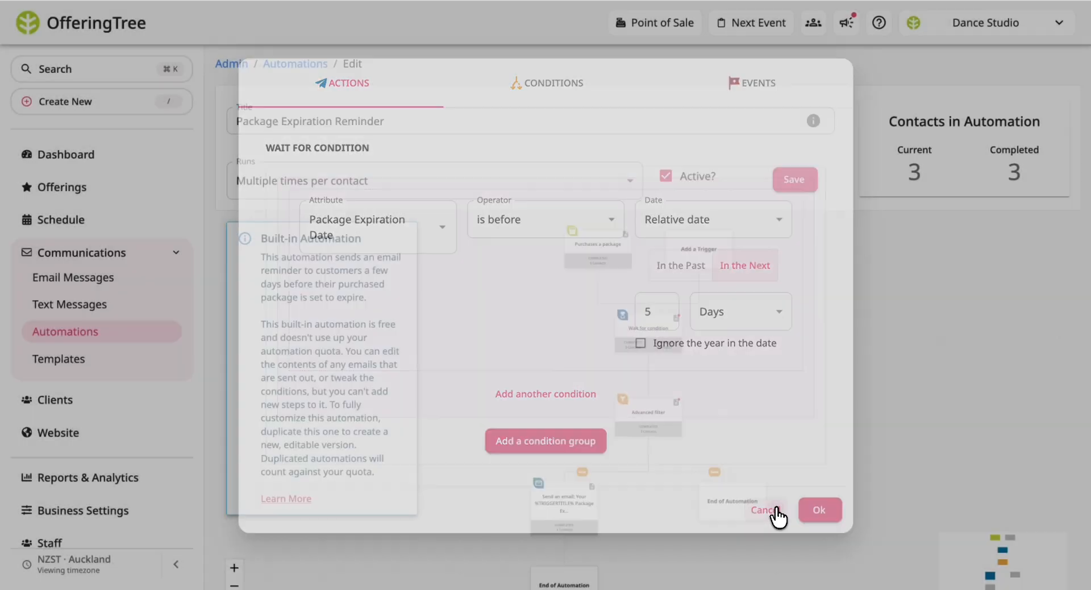
{"action": "left_click", "coordinate": [654, 419]}
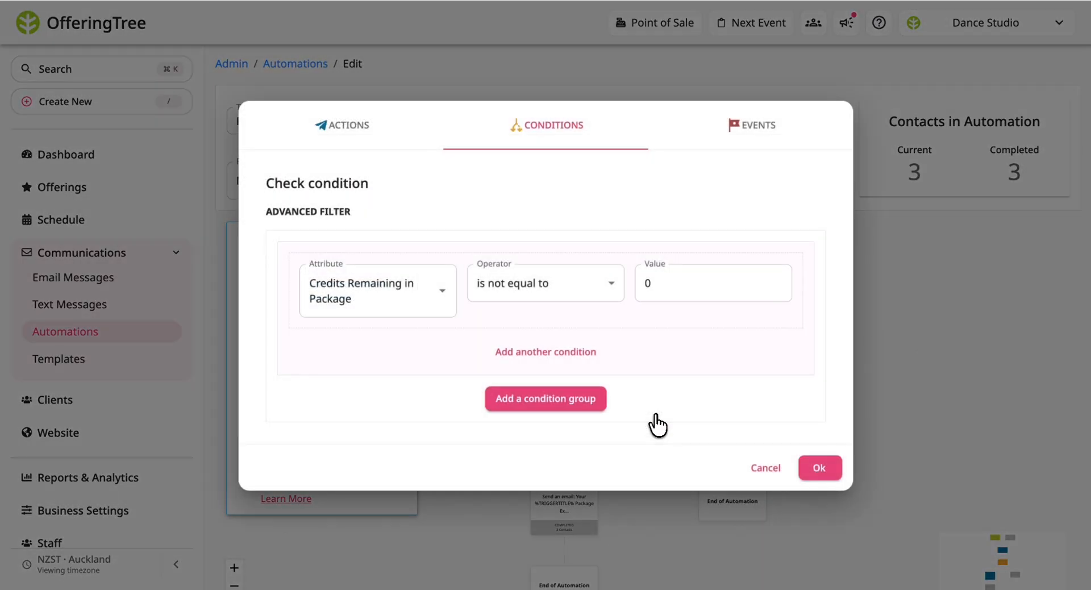
{"action": "left_click", "coordinate": [761, 467]}
Step: Review the content of the email sent by the Package Expiration Reminder and return to the automations list
{"action": "left_click", "coordinate": [562, 508]}
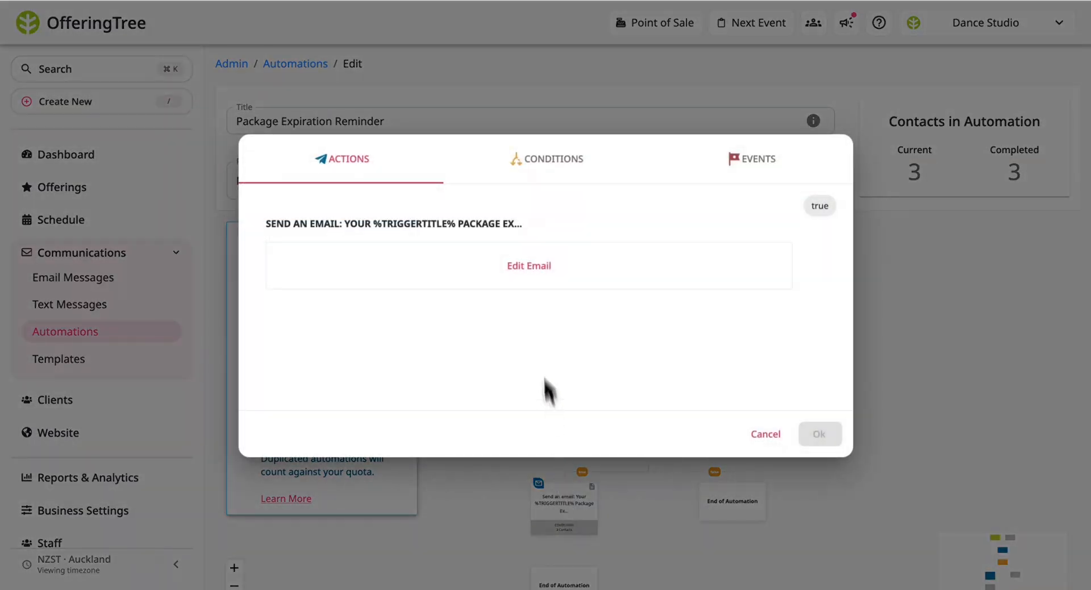
{"action": "left_click", "coordinate": [522, 273]}
{"action": "scroll", "coordinate": [518, 398], "scroll_direction": "down", "scroll_amount": 5}
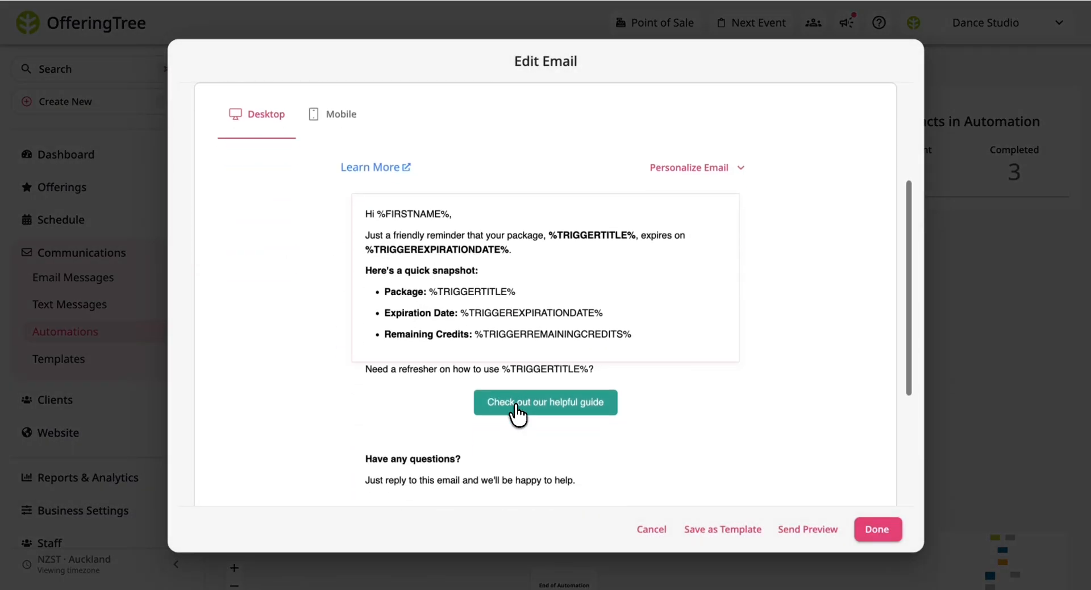
{"action": "scroll", "coordinate": [514, 414], "scroll_direction": "down", "scroll_amount": 1}
{"action": "left_click", "coordinate": [877, 529]}
{"action": "left_click", "coordinate": [820, 435]}
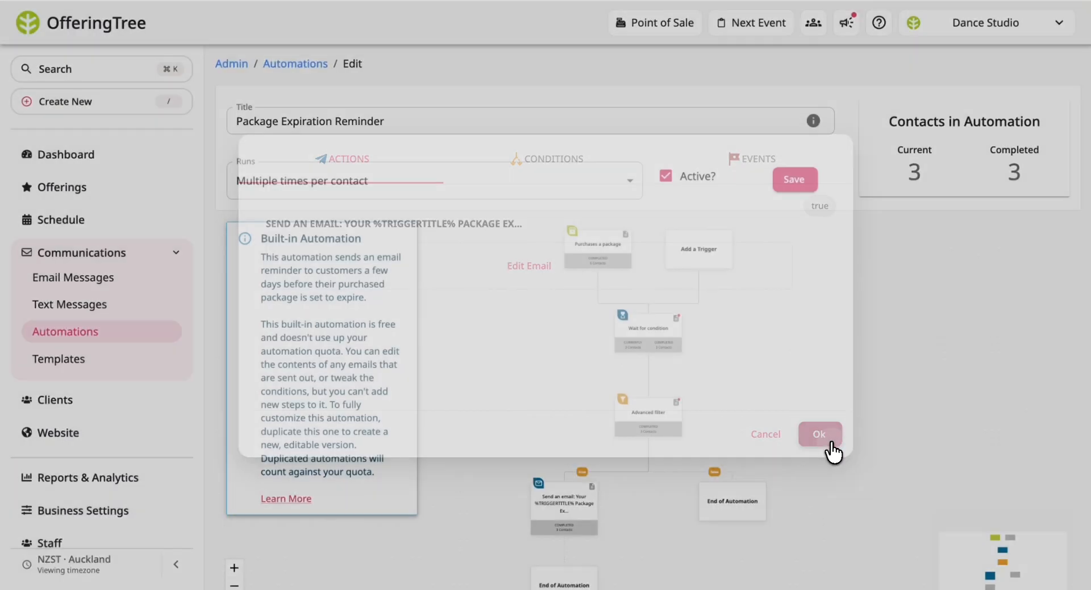
{"action": "left_click", "coordinate": [296, 63]}
{"action": "left_click", "coordinate": [659, 325]}
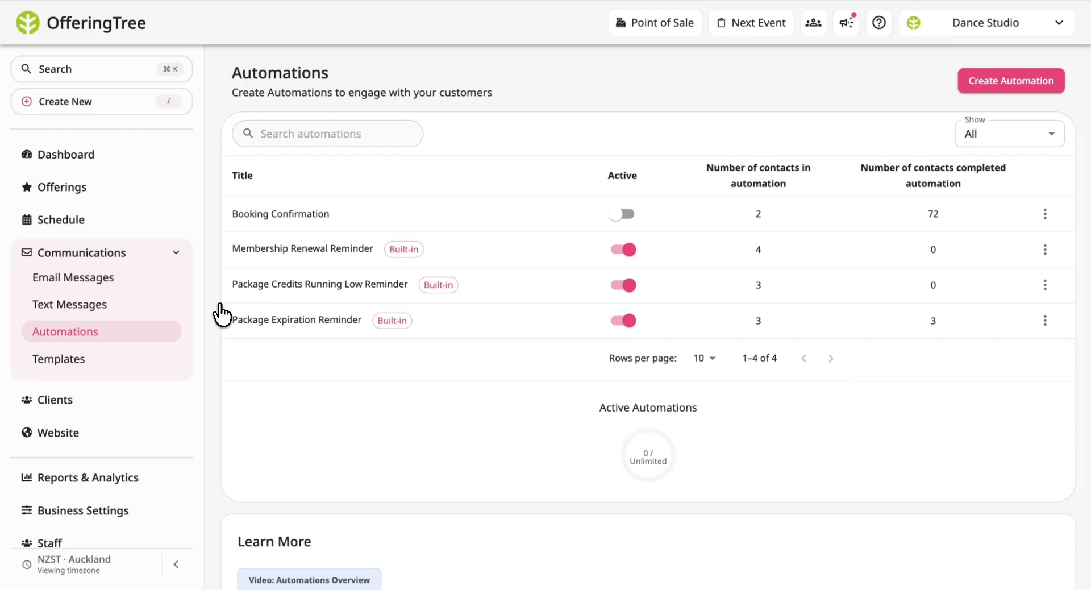
Step: Create an automation from the New Subscriber Welcome Sequence template, dismiss its intro video, and inspect the note on the welcome email step
{"action": "left_click", "coordinate": [983, 80]}
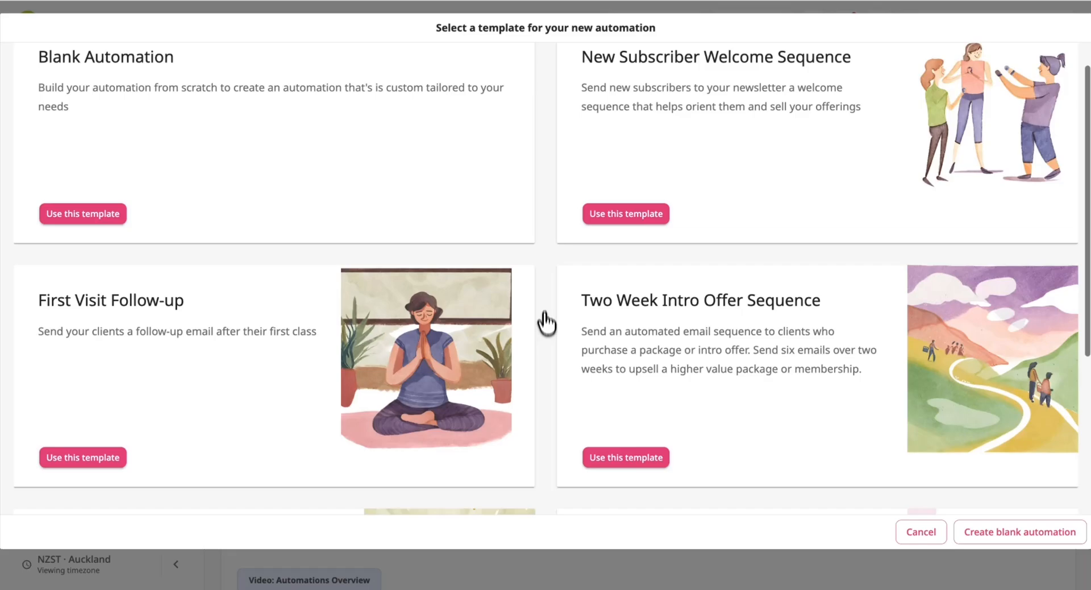
{"action": "scroll", "coordinate": [546, 307], "scroll_direction": "down", "scroll_amount": 5}
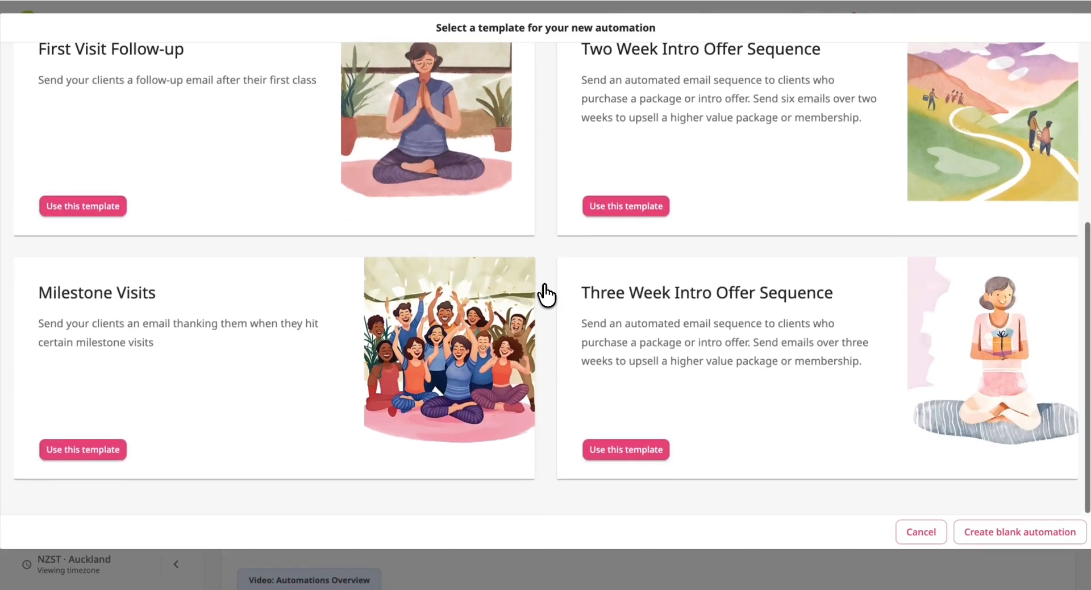
{"action": "scroll", "coordinate": [546, 294], "scroll_direction": "up", "scroll_amount": 5}
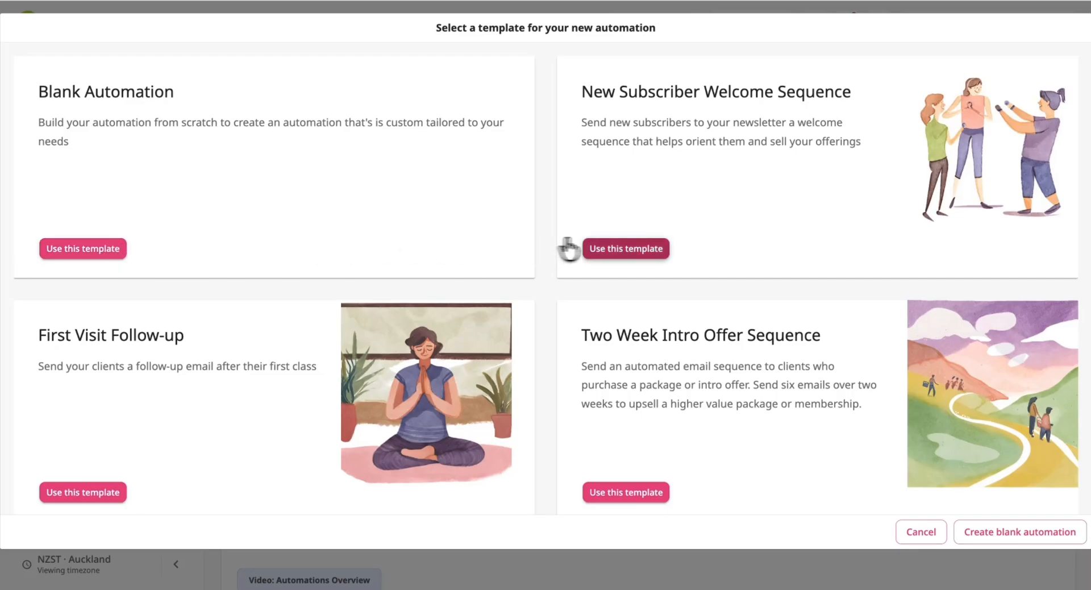
{"action": "scroll", "coordinate": [550, 321], "scroll_direction": "down", "scroll_amount": 5}
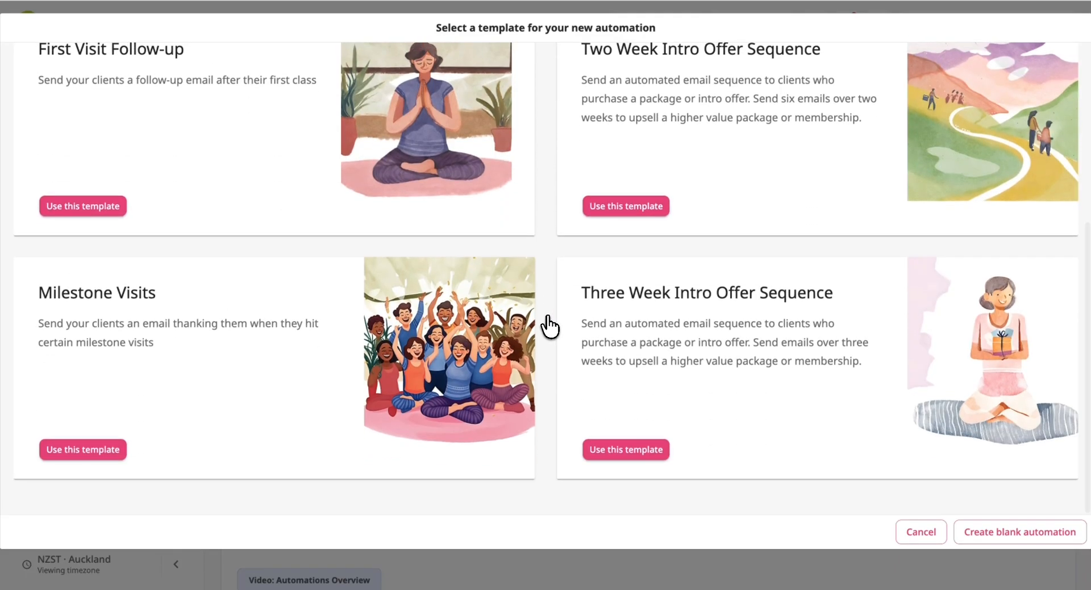
{"action": "scroll", "coordinate": [550, 326], "scroll_direction": "up", "scroll_amount": 5}
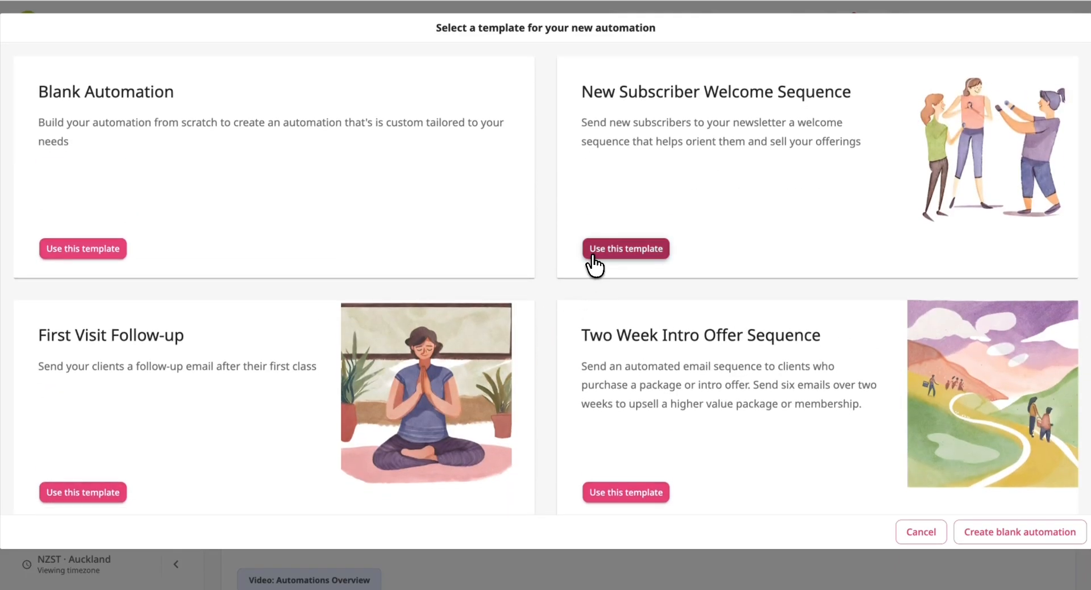
{"action": "left_click", "coordinate": [594, 255]}
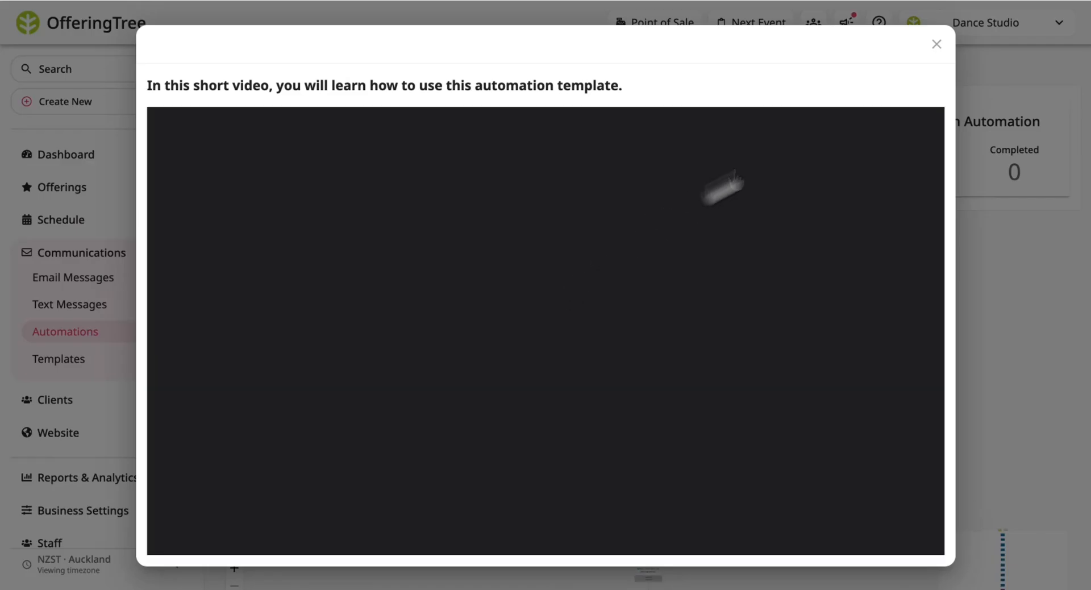
{"action": "left_click", "coordinate": [936, 44]}
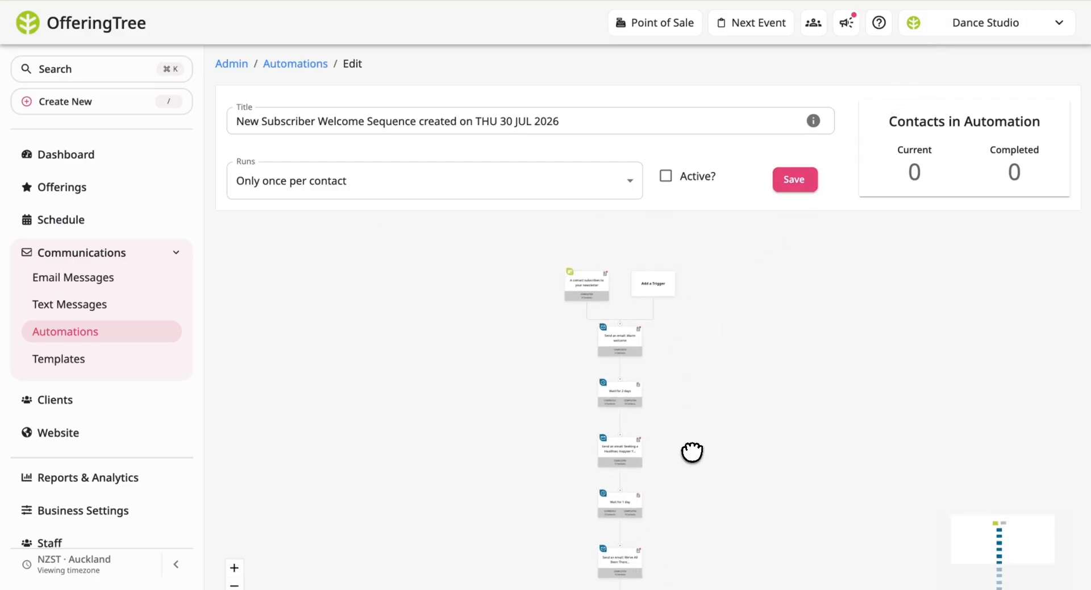
{"action": "scroll", "coordinate": [676, 367], "scroll_direction": "up", "scroll_amount": 3}
{"action": "mouse_move", "coordinate": [607, 354]}
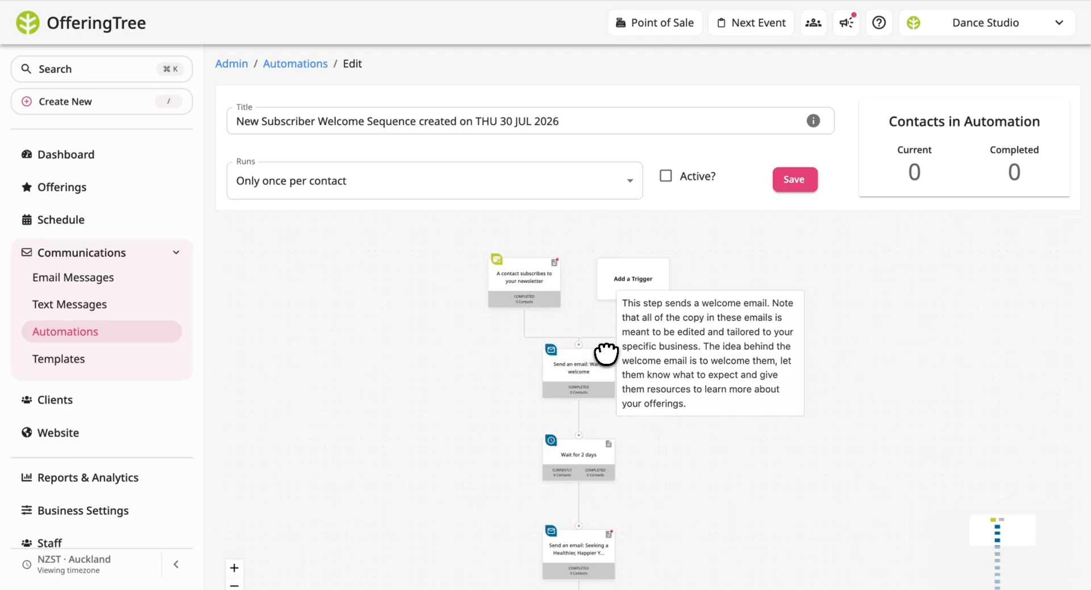
Step: Create a blank automation from the automations list and check its run-frequency options, keeping Only once per contact
{"action": "left_click", "coordinate": [318, 64]}
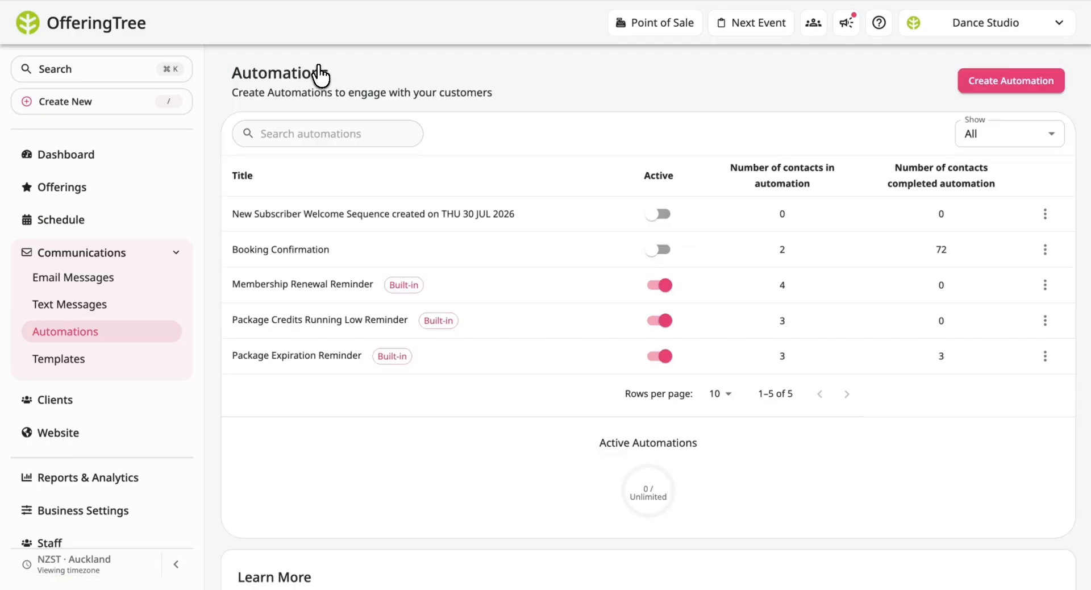
{"action": "left_click", "coordinate": [981, 85]}
{"action": "left_click", "coordinate": [91, 248]}
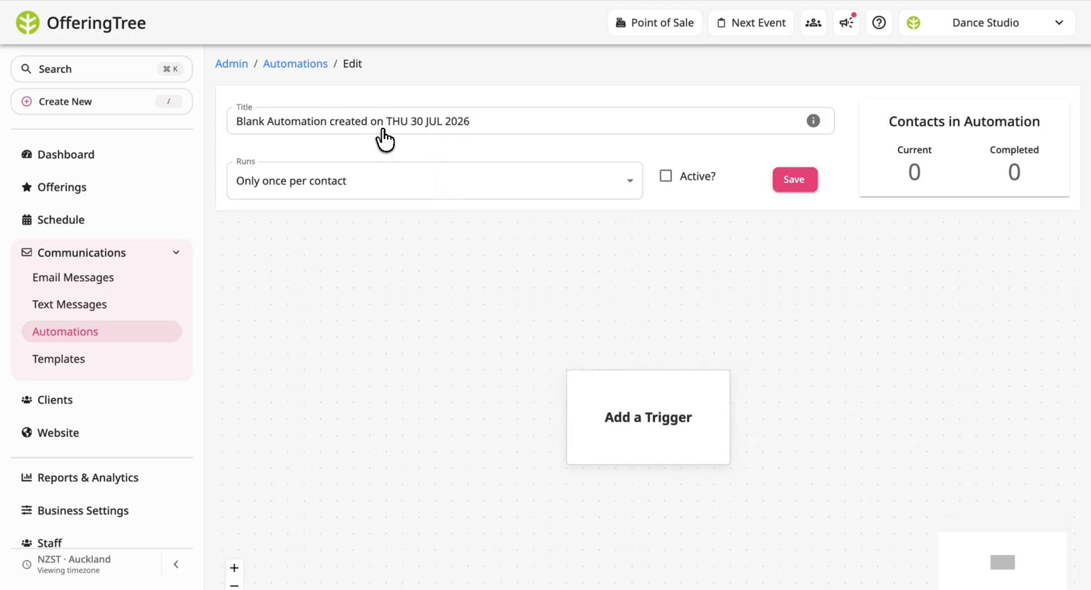
{"action": "left_click", "coordinate": [512, 189]}
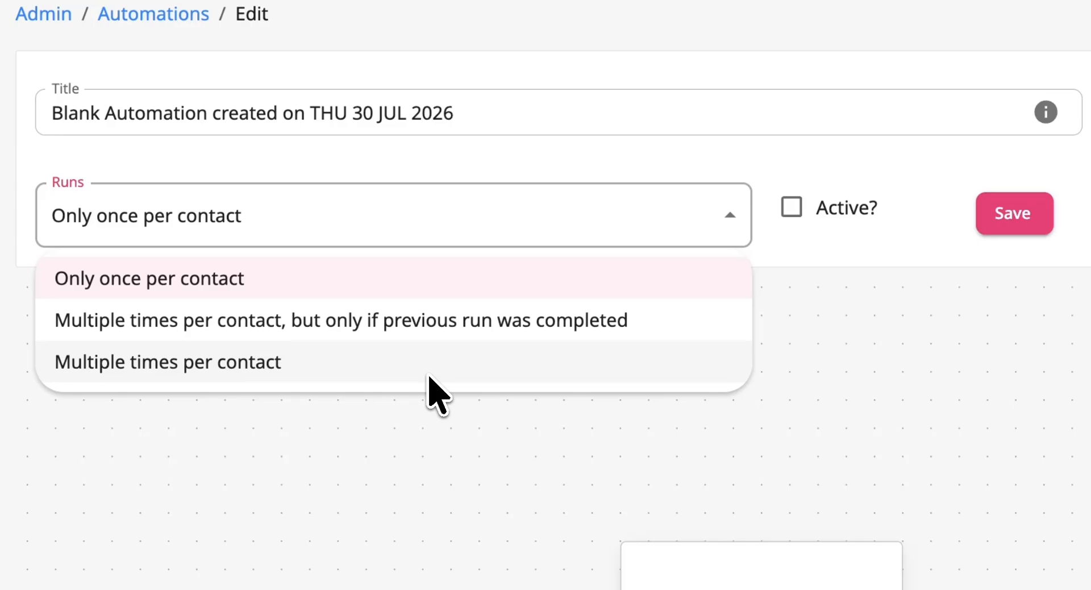
{"action": "left_click", "coordinate": [805, 160]}
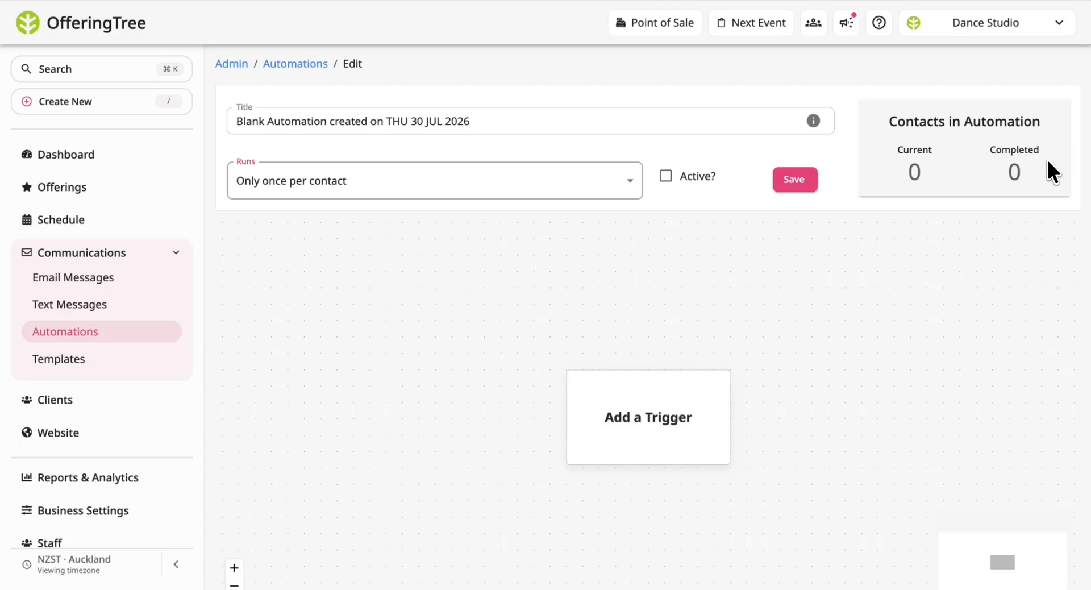
Step: Add a trigger to the blank automation, look through the trigger types, and choose Registers for an event/series
{"action": "left_click_drag", "start_coordinate": [830, 384], "coordinate": [794, 299]}
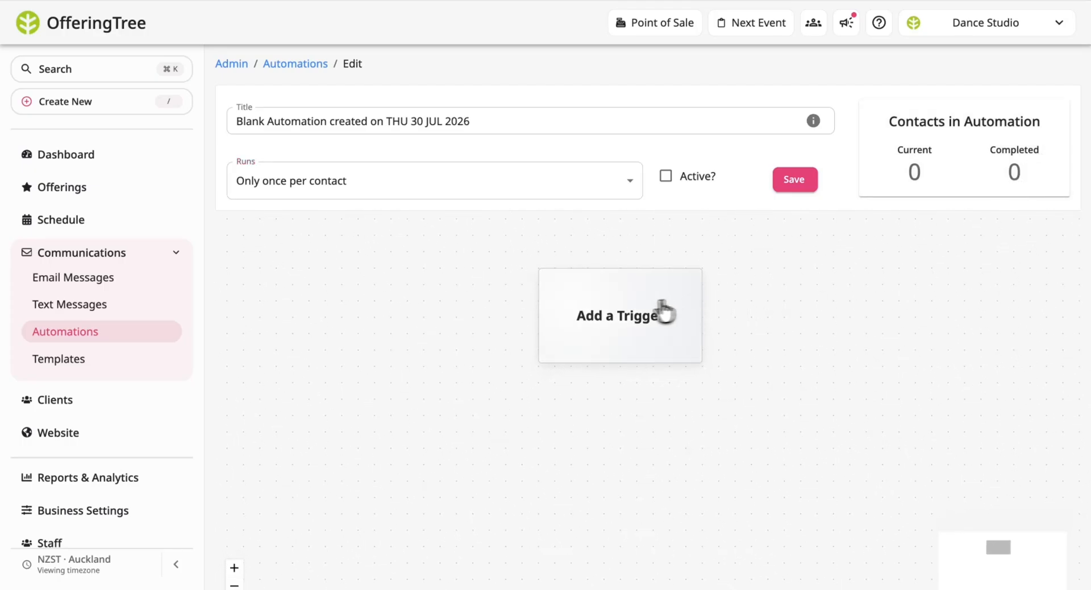
{"action": "left_click", "coordinate": [622, 315]}
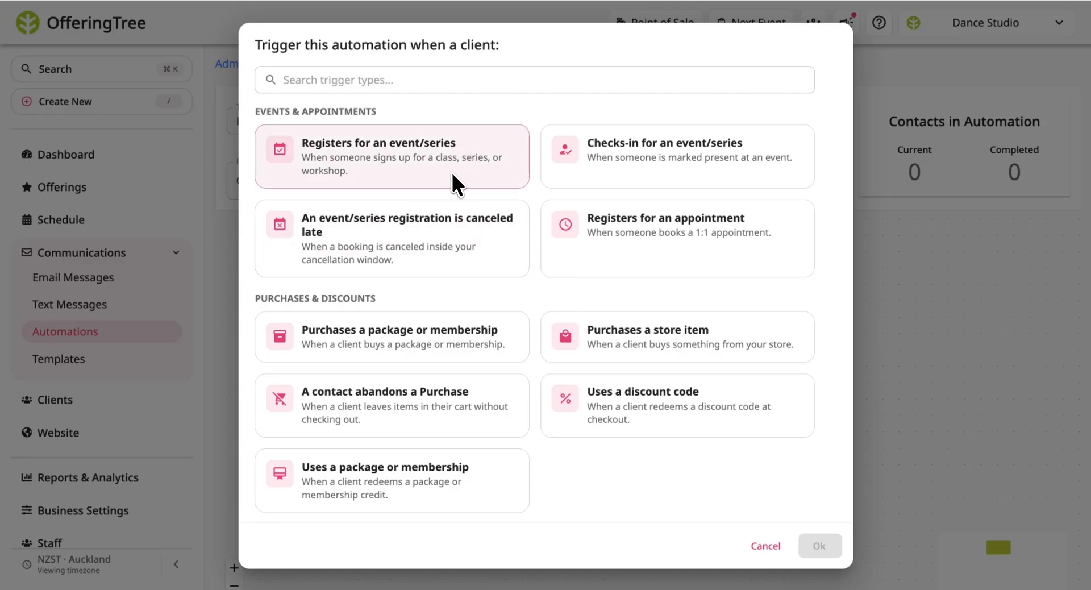
{"action": "scroll", "coordinate": [550, 482], "scroll_direction": "down", "scroll_amount": 2}
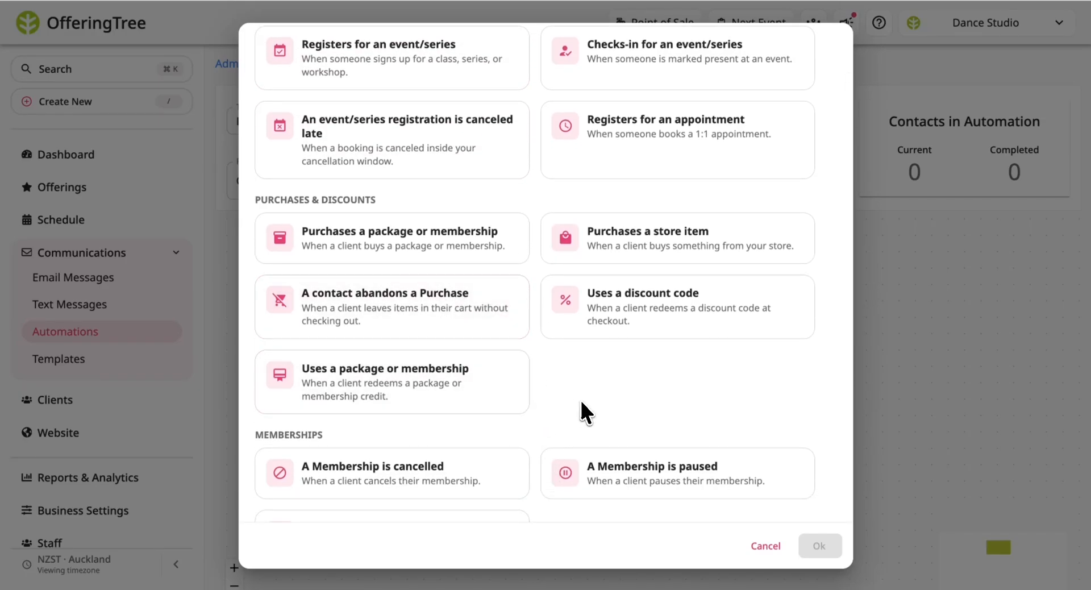
{"action": "scroll", "coordinate": [581, 398], "scroll_direction": "down", "scroll_amount": 4}
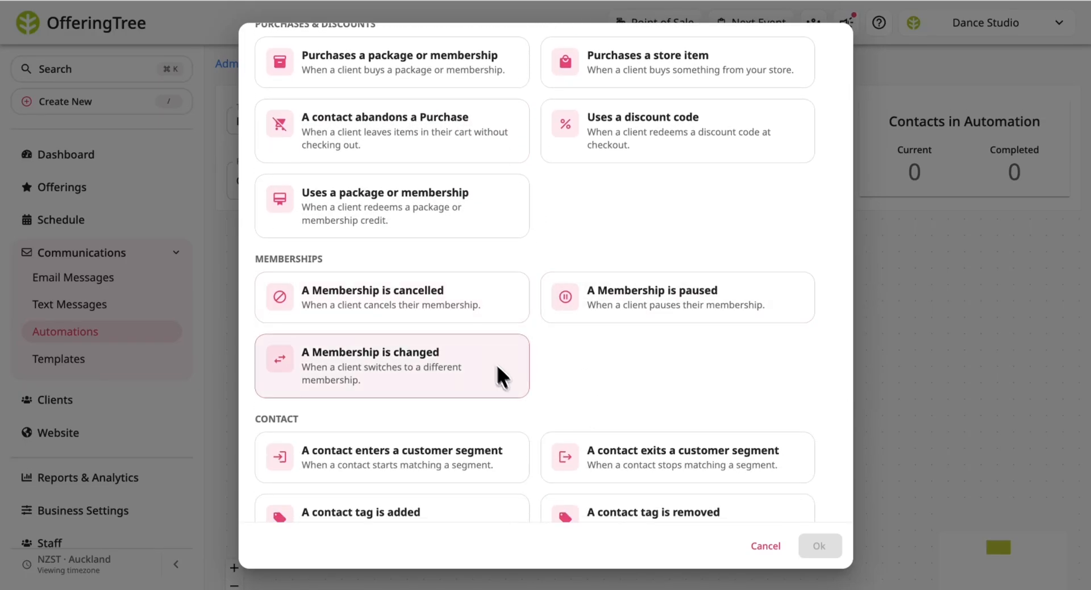
{"action": "scroll", "coordinate": [578, 395], "scroll_direction": "down", "scroll_amount": 5}
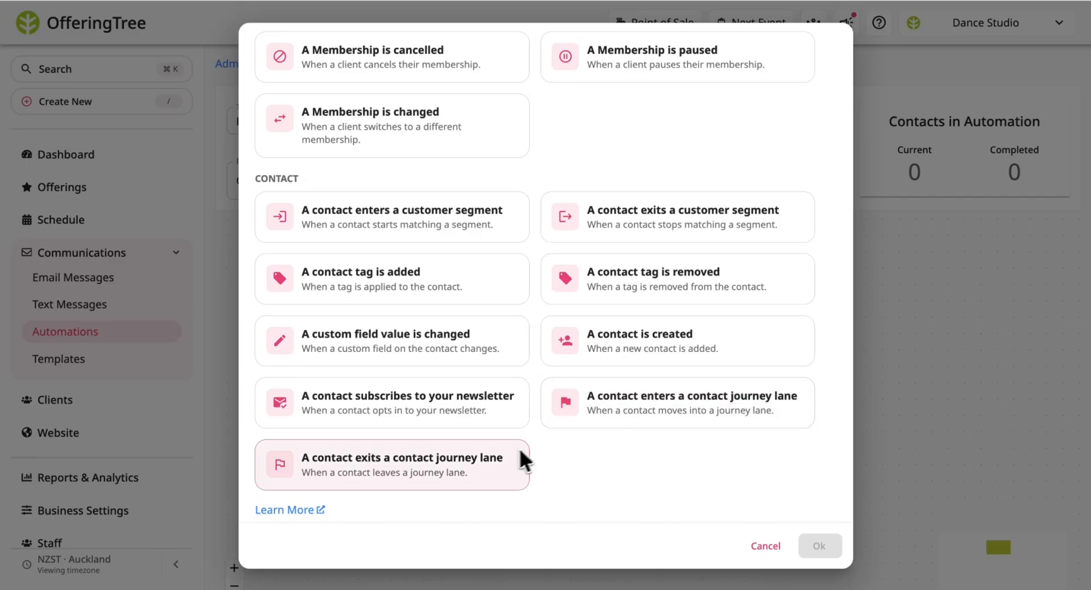
{"action": "scroll", "coordinate": [659, 318], "scroll_direction": "up", "scroll_amount": 10}
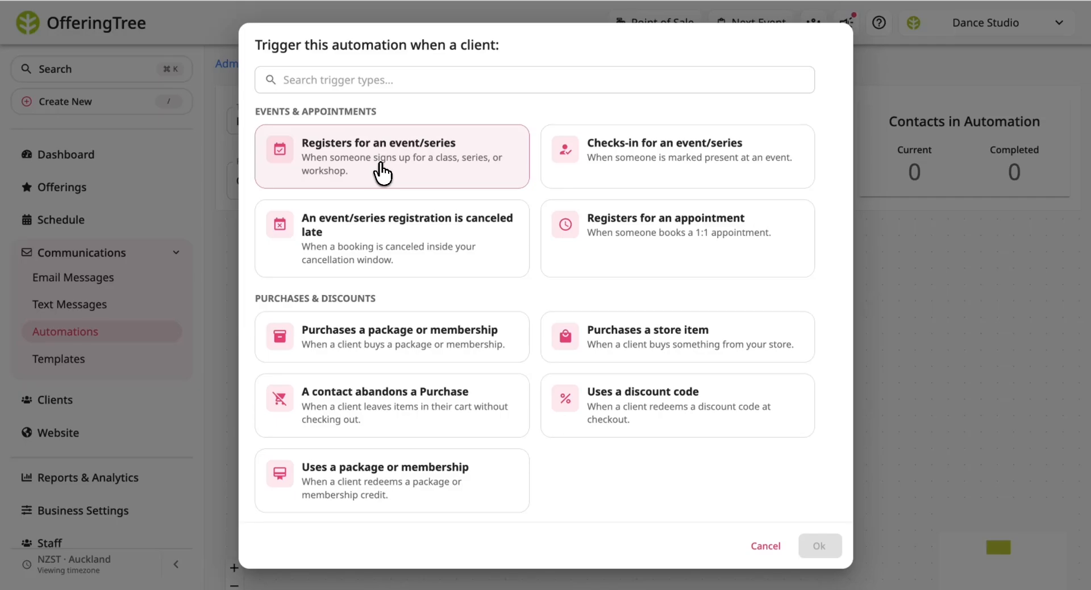
{"action": "left_click", "coordinate": [413, 177]}
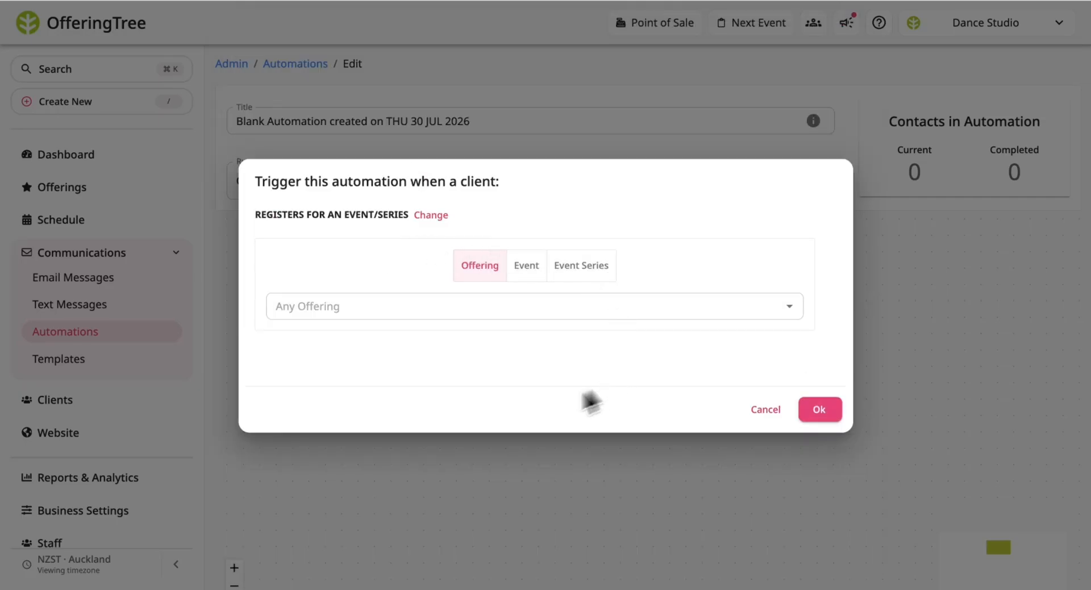
Step: Compare the Event and Event Series scopes for the registration trigger, settle on Event, and choose the First Steps Beginner Classes offering
{"action": "left_click", "coordinate": [528, 270]}
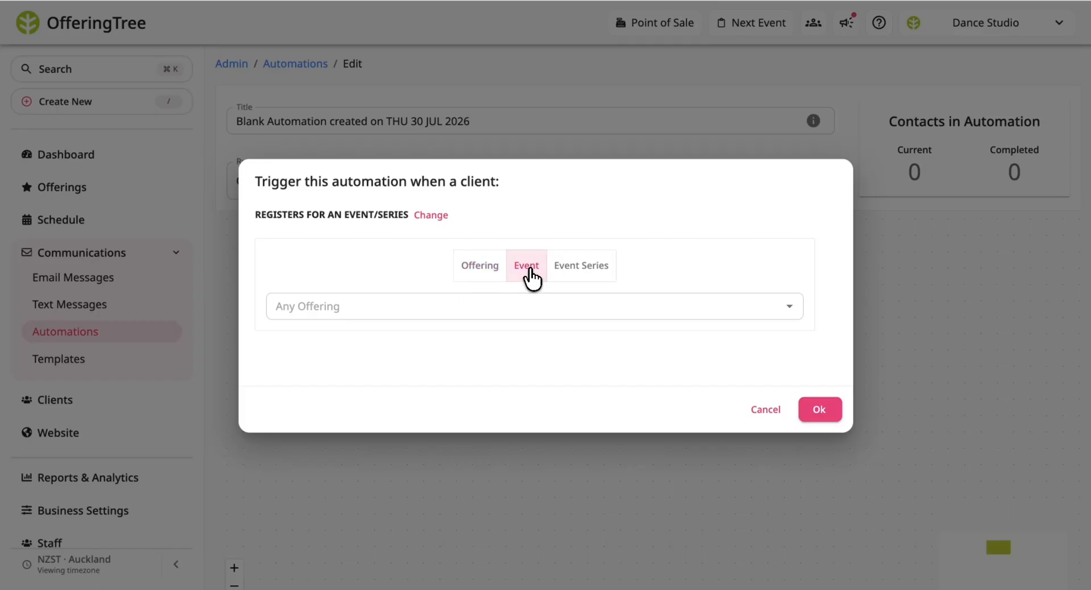
{"action": "left_click", "coordinate": [580, 270]}
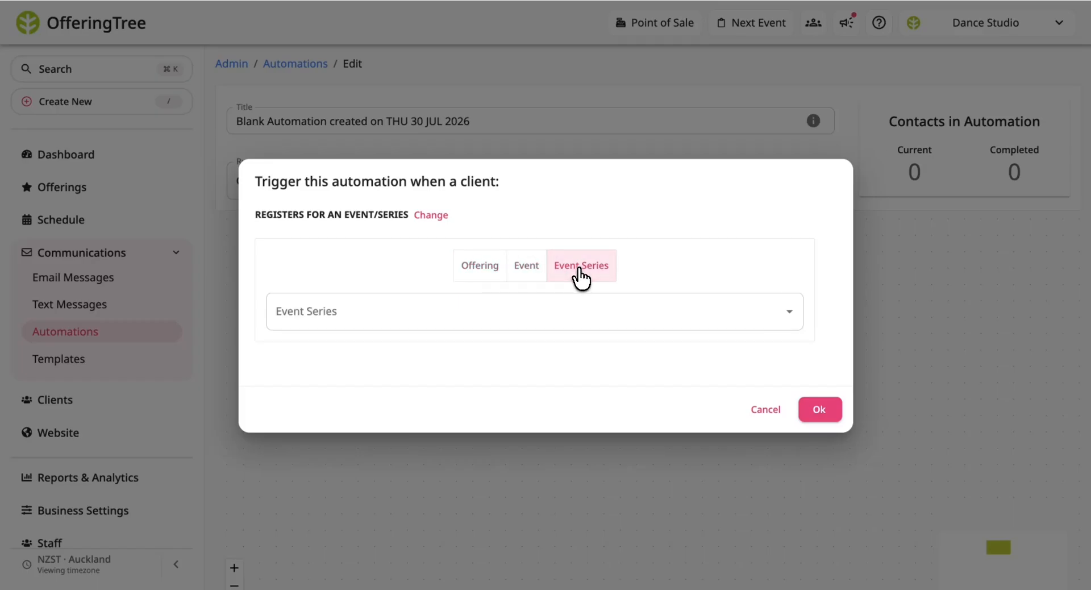
{"action": "left_click", "coordinate": [518, 273]}
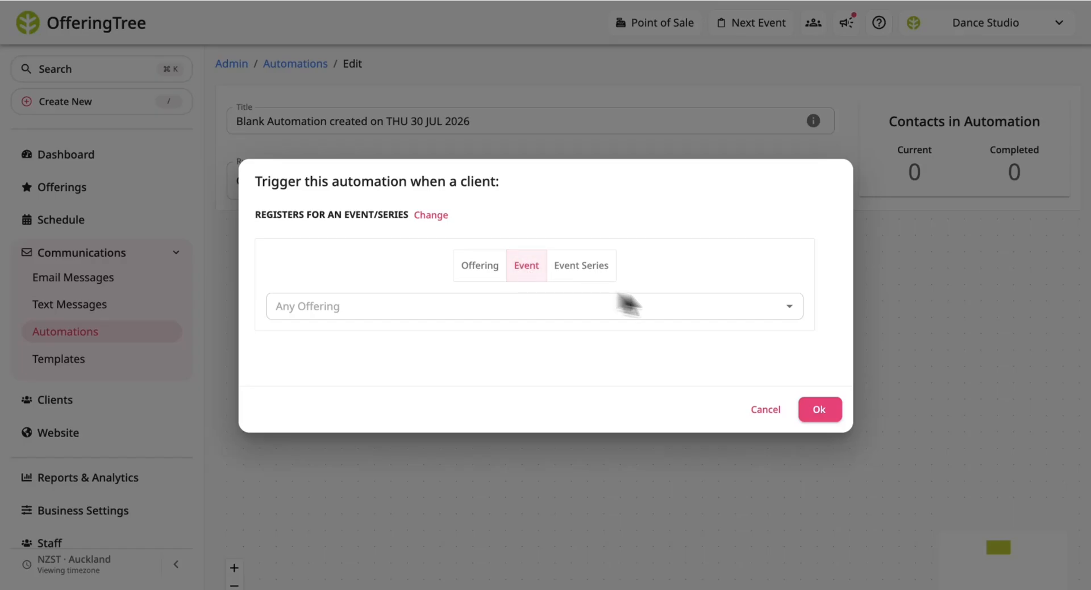
{"action": "left_click", "coordinate": [791, 313]}
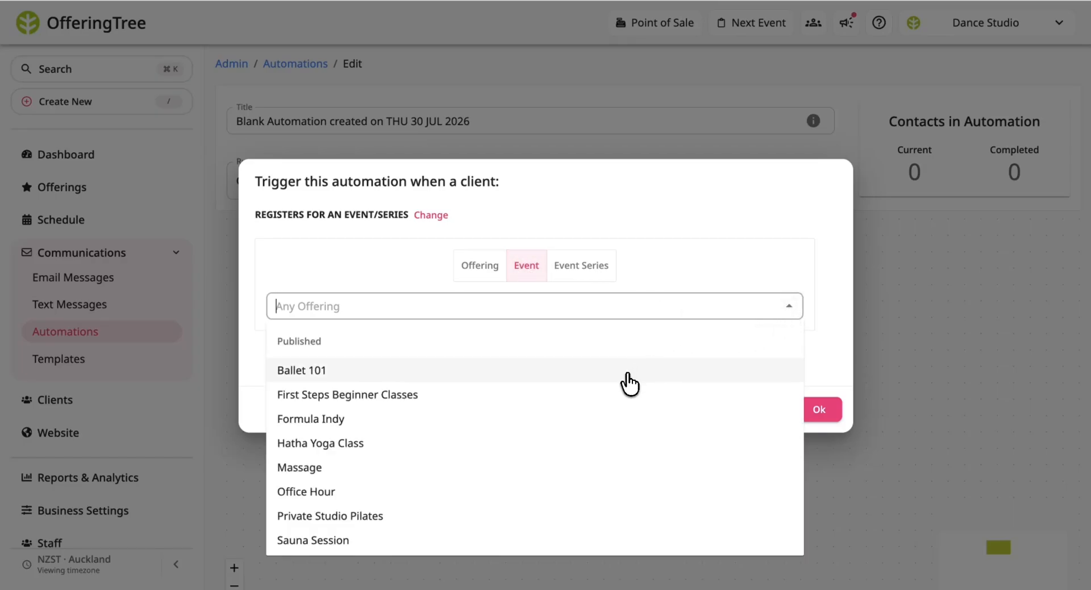
{"action": "left_click", "coordinate": [609, 395]}
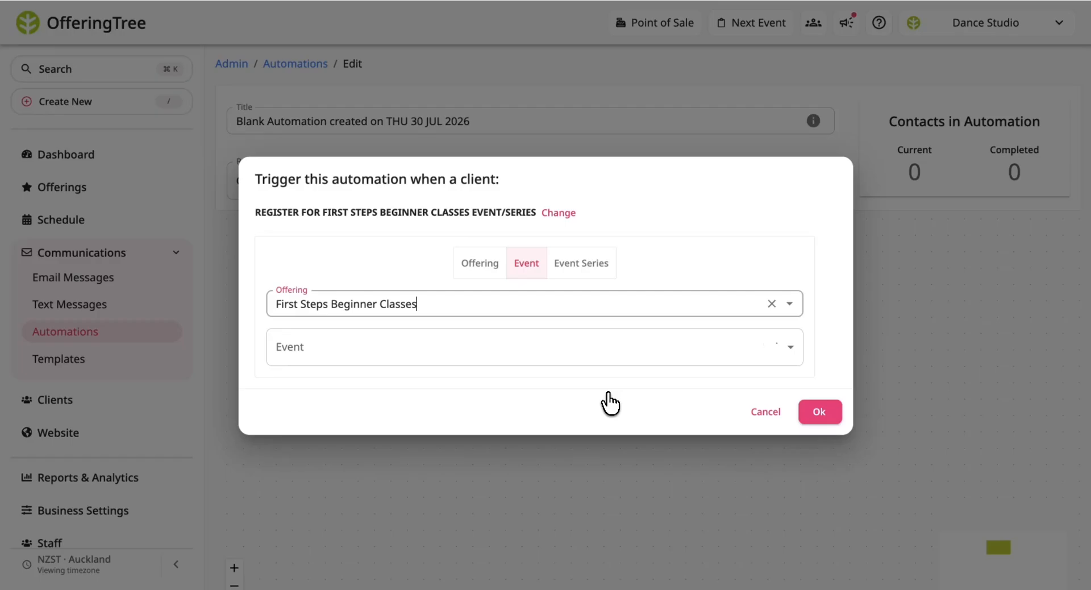
Step: Check the available event dates for the trigger, leave the specific event unselected, and confirm the trigger
{"action": "left_click", "coordinate": [791, 352]}
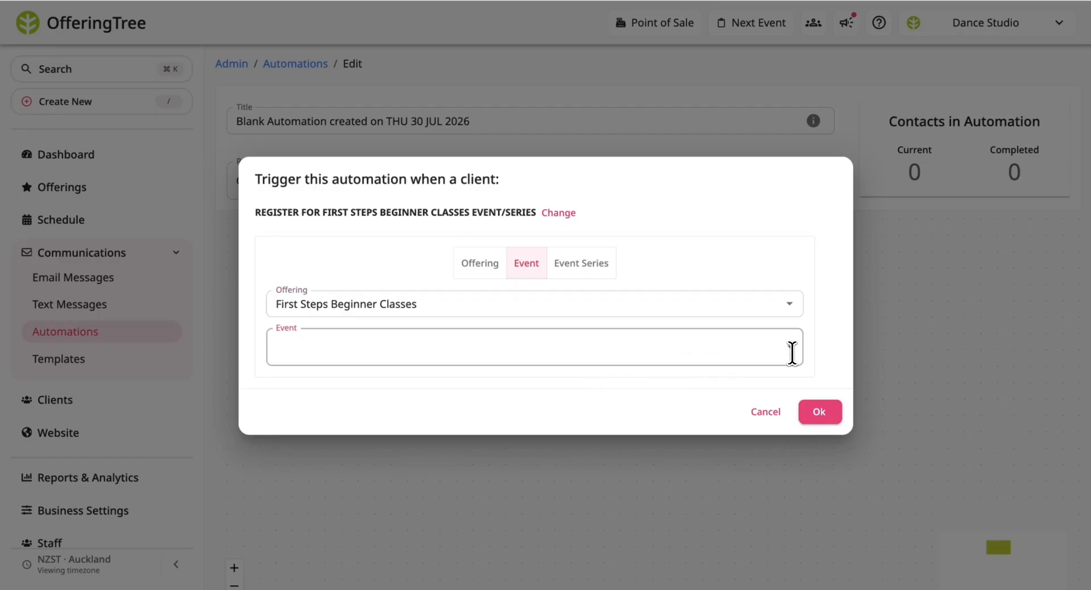
{"action": "left_click", "coordinate": [636, 348]}
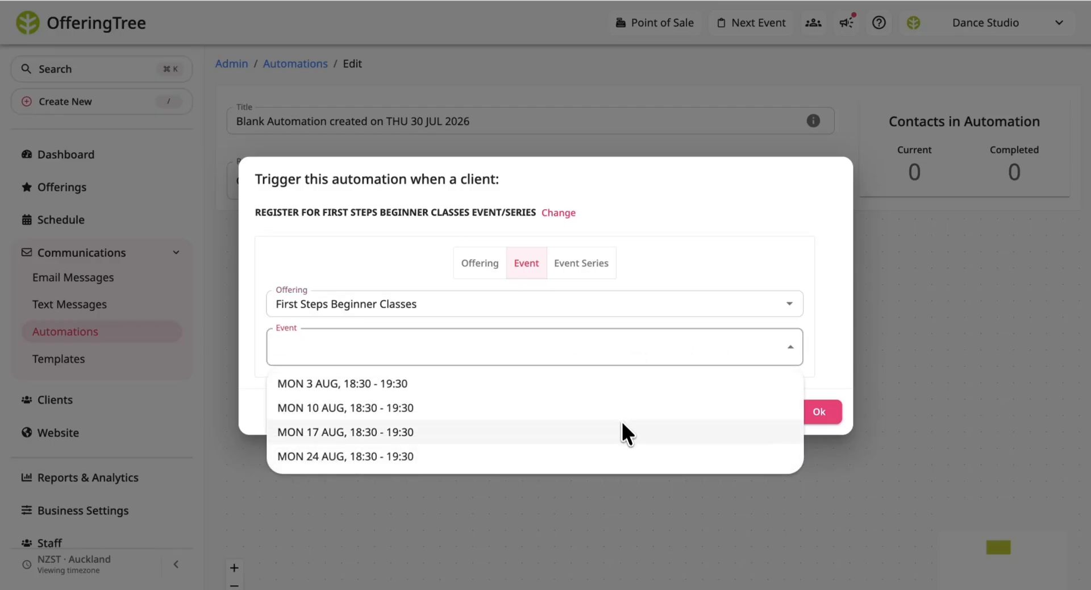
{"action": "left_click", "coordinate": [658, 264]}
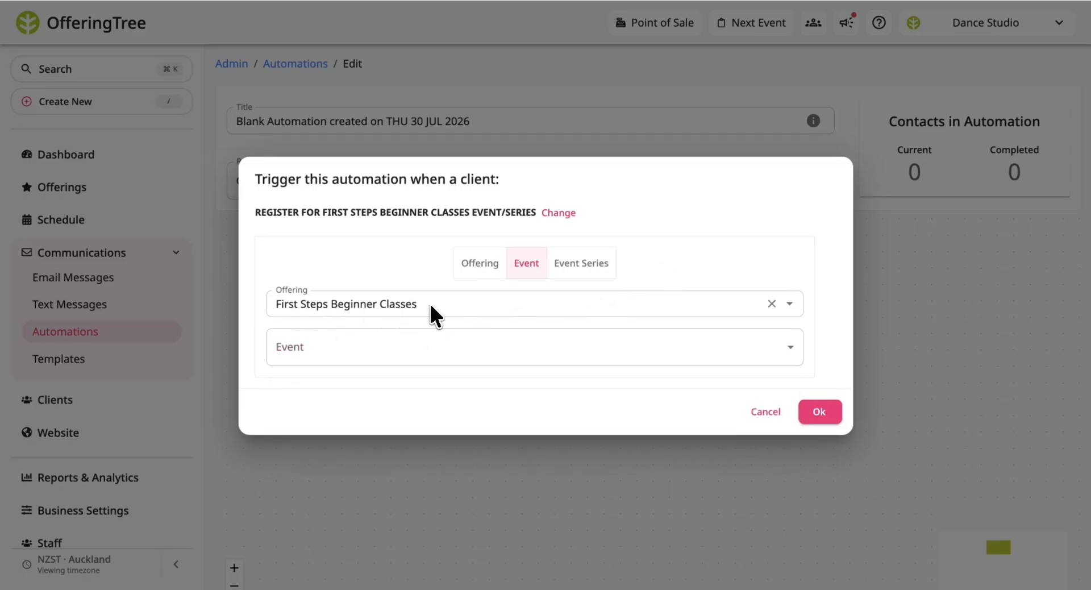
{"action": "left_click", "coordinate": [818, 411]}
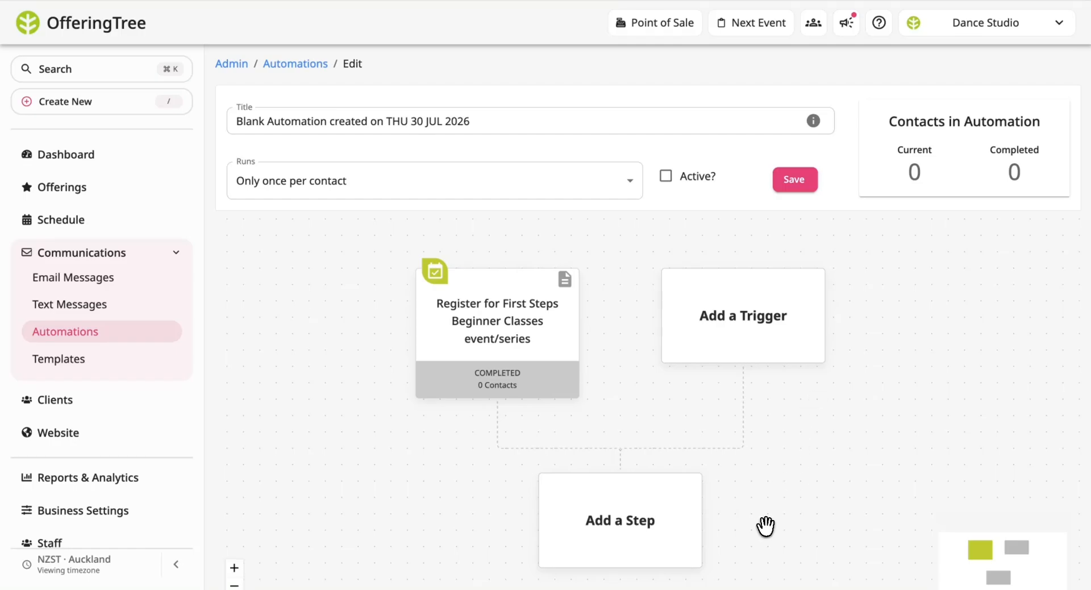
Step: Open the notes of the registration trigger and close them without entering any text
{"action": "scroll", "coordinate": [766, 527], "scroll_direction": "down", "scroll_amount": 1}
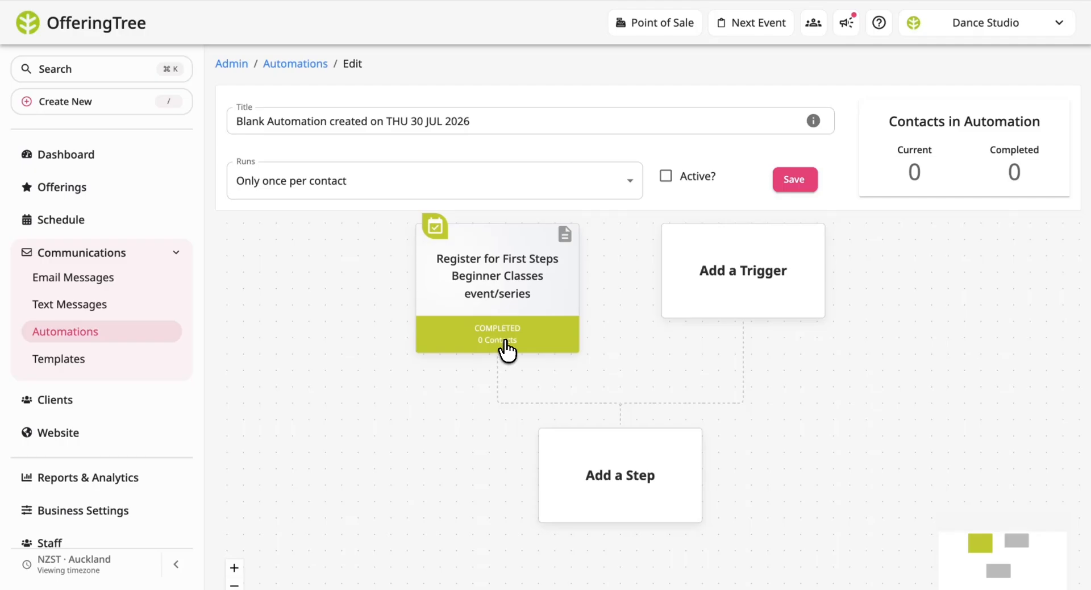
{"action": "left_click", "coordinate": [565, 234]}
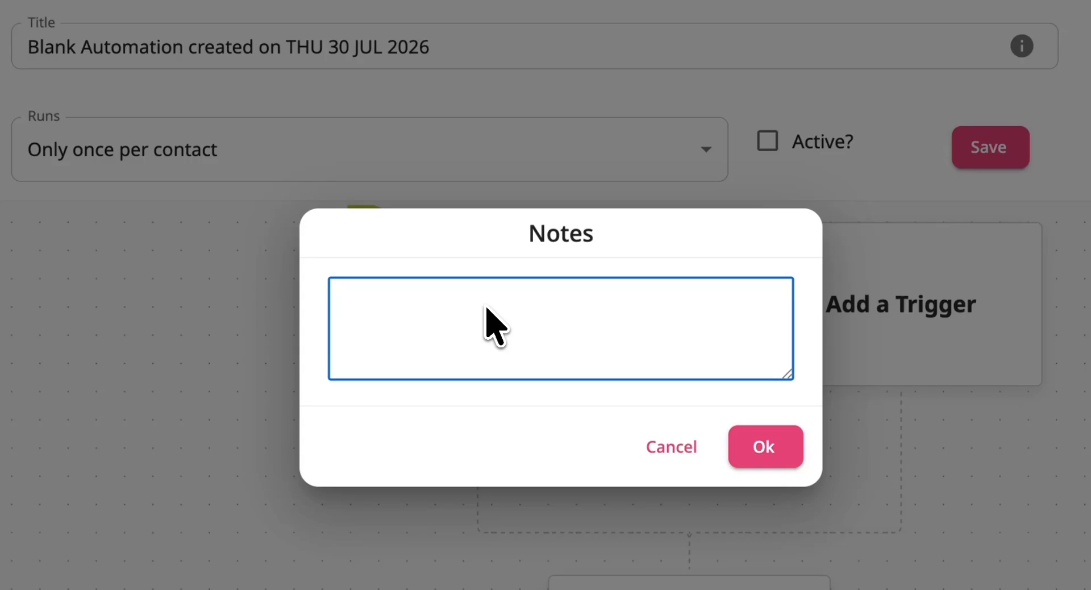
{"action": "left_click", "coordinate": [766, 447]}
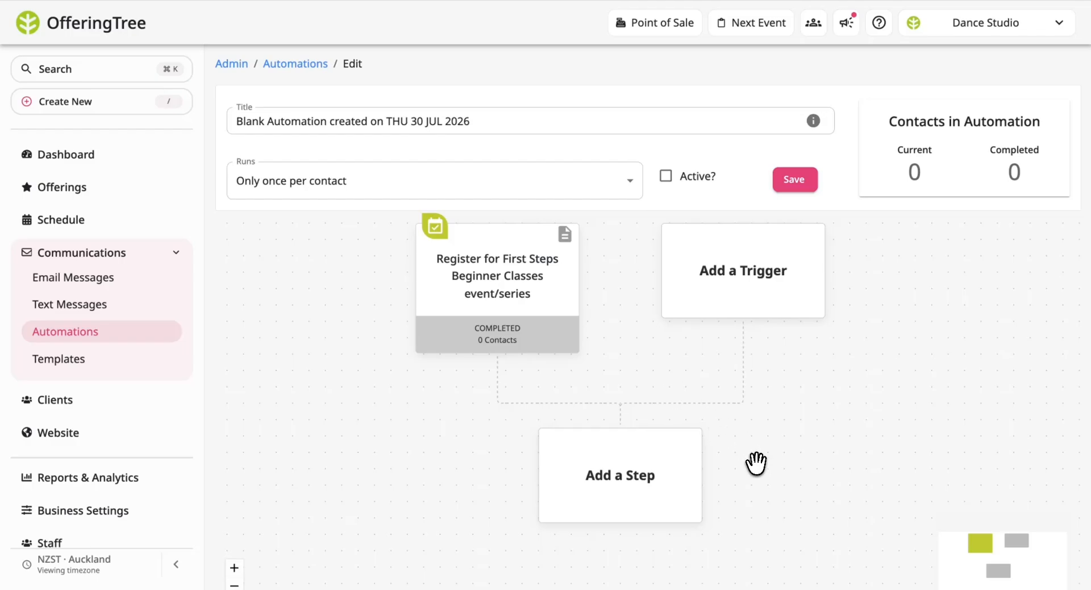
Step: Add a condition step checking that the contact has the tag "Purchased Package: First Steps Dance Studio Intro Offer"
{"action": "scroll", "coordinate": [757, 464], "scroll_direction": "down", "scroll_amount": 2}
{"action": "mouse_move", "coordinate": [762, 475]}
{"action": "left_mouse_down"}
{"action": "mouse_move", "coordinate": [738, 461]}
{"action": "mouse_move", "coordinate": [748, 465]}
{"action": "left_mouse_up"}
{"action": "scroll", "coordinate": [750, 465], "scroll_direction": "down", "scroll_amount": 1}
{"action": "scroll", "coordinate": [753, 467], "scroll_direction": "down", "scroll_amount": 1}
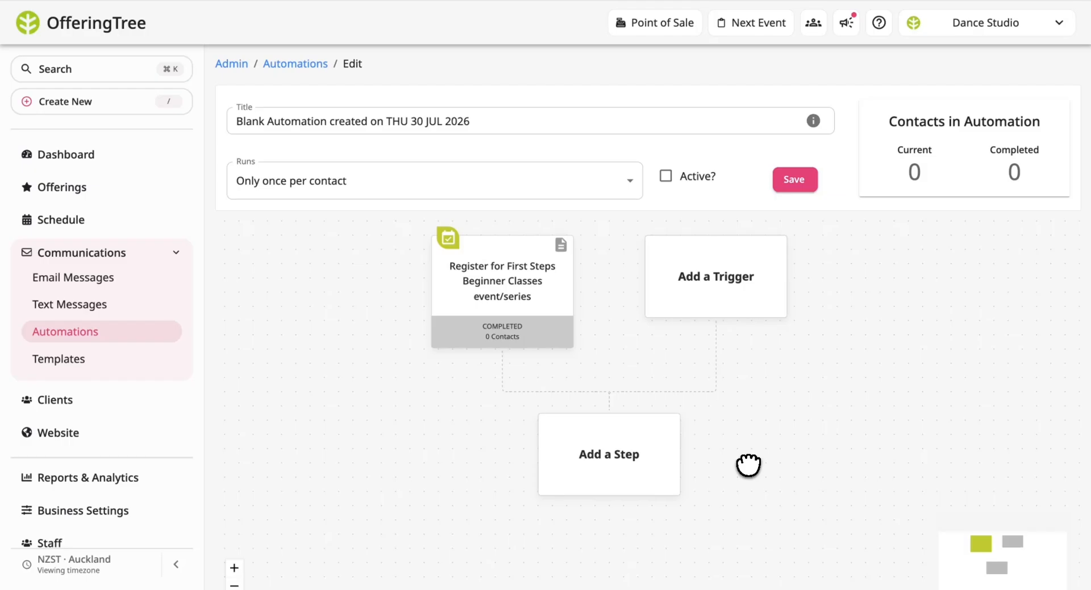
{"action": "left_click", "coordinate": [621, 472]}
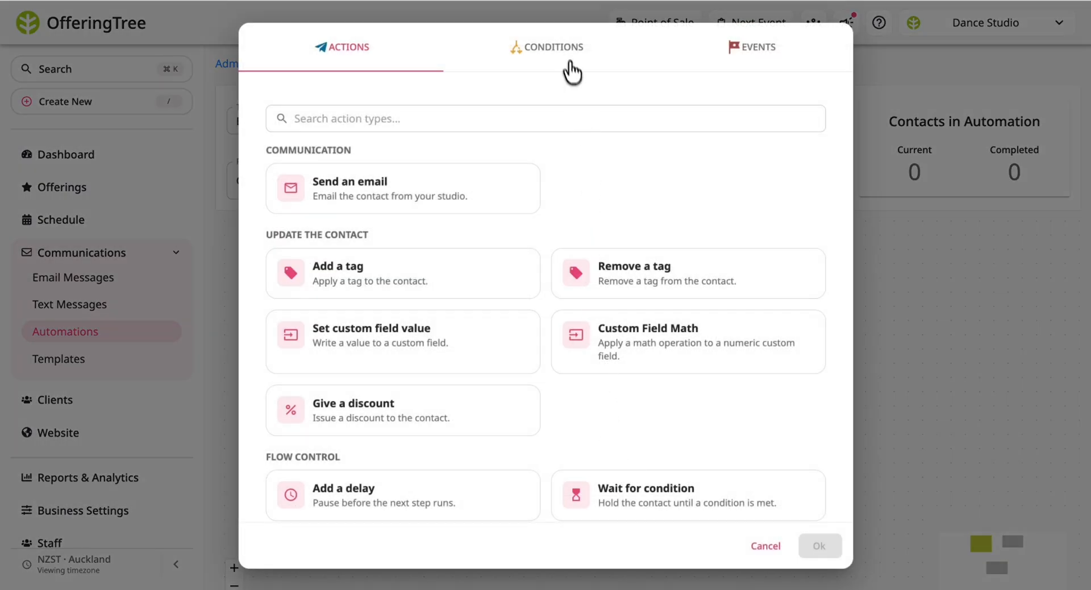
{"action": "left_click", "coordinate": [563, 50]}
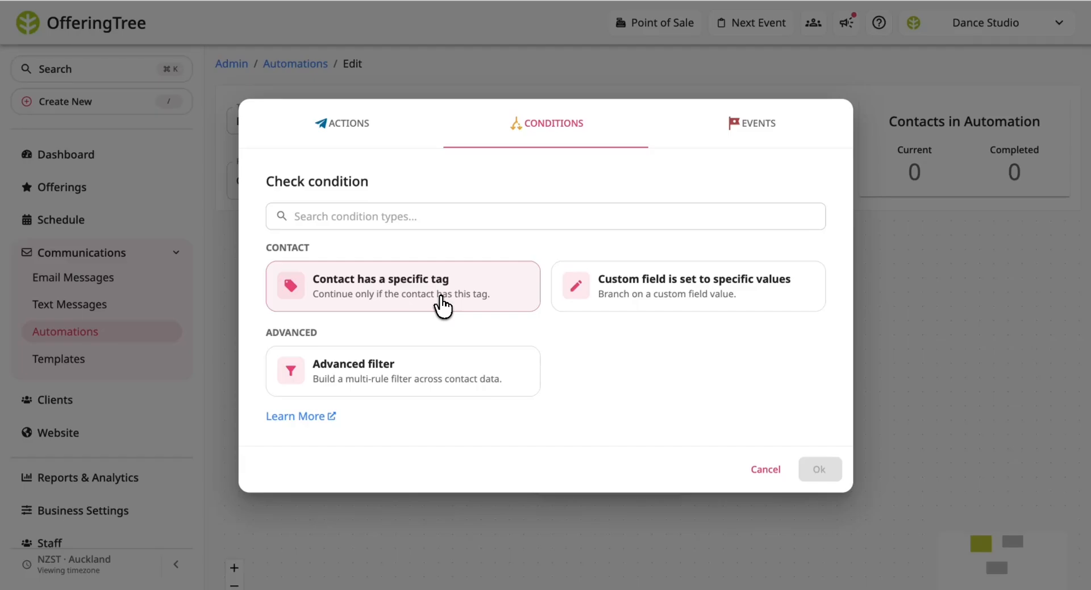
{"action": "left_click", "coordinate": [434, 297]}
{"action": "left_click", "coordinate": [439, 314]}
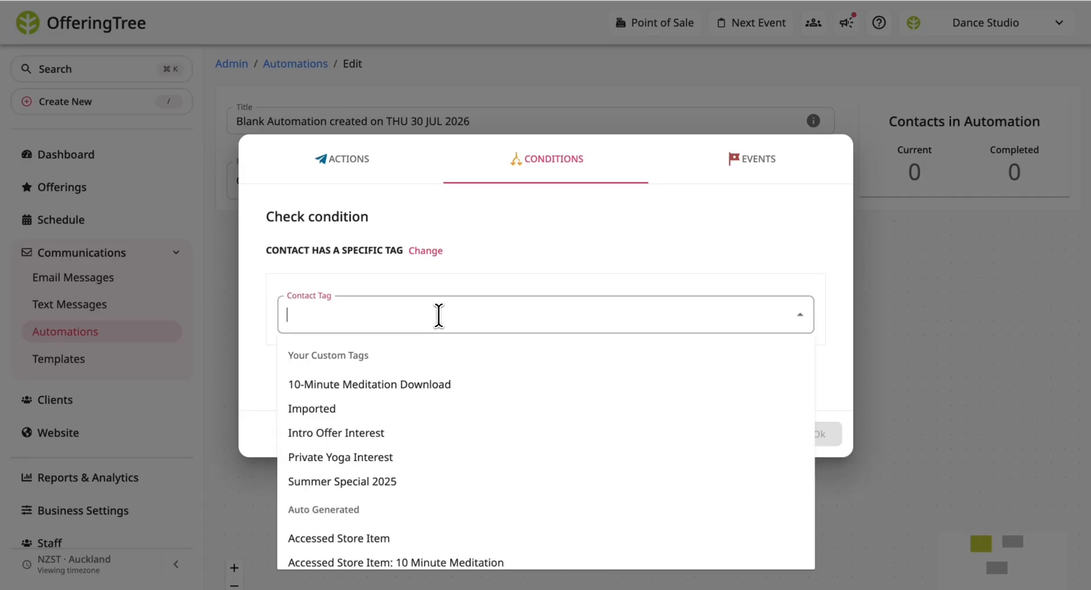
{"action": "type", "text": "intro"}
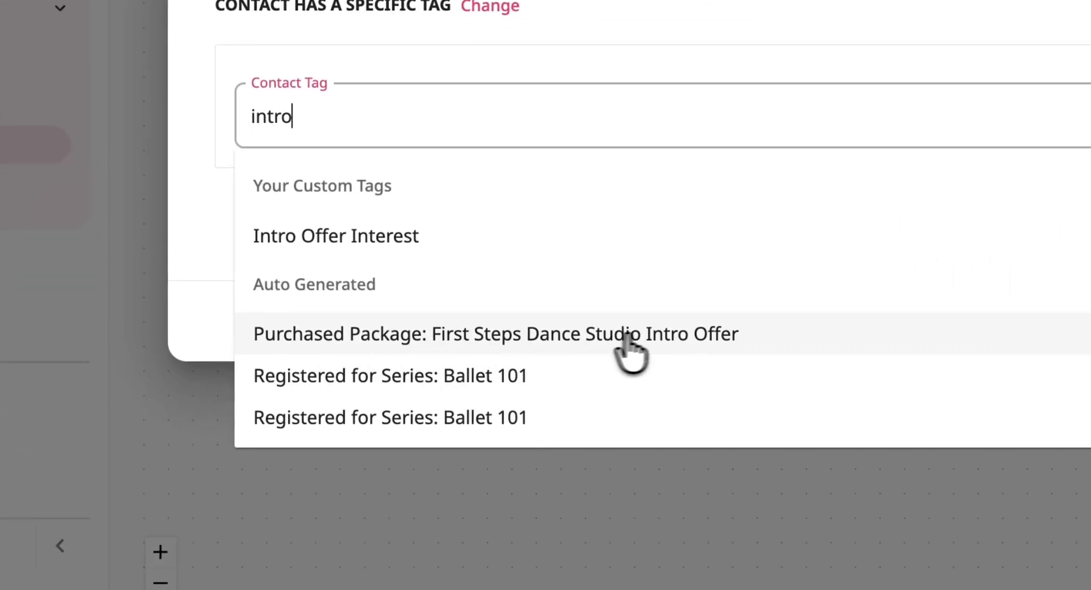
{"action": "left_click", "coordinate": [742, 338]}
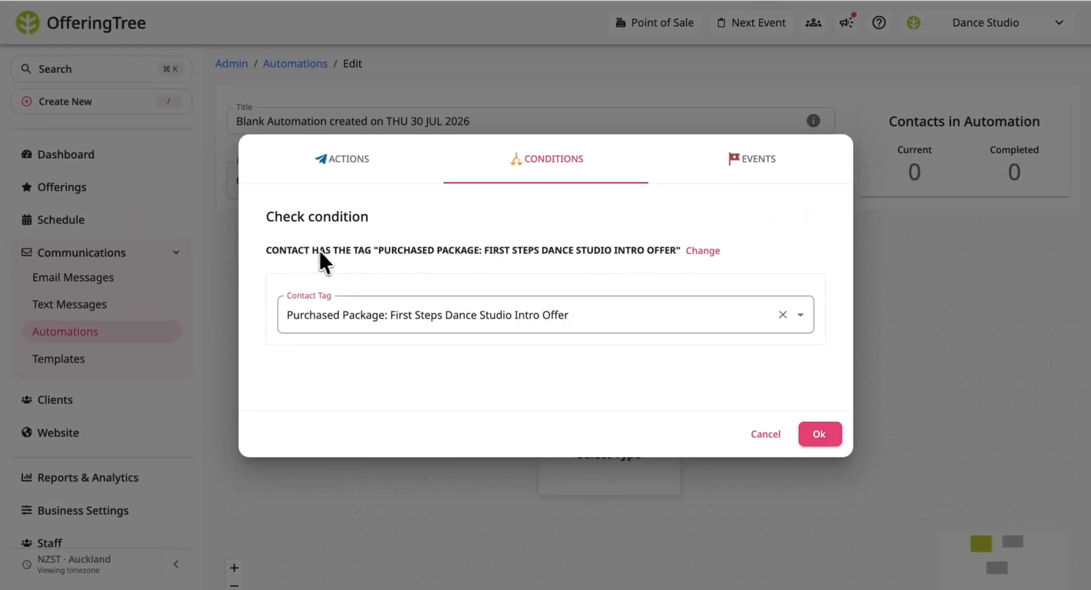
{"action": "left_click", "coordinate": [816, 441]}
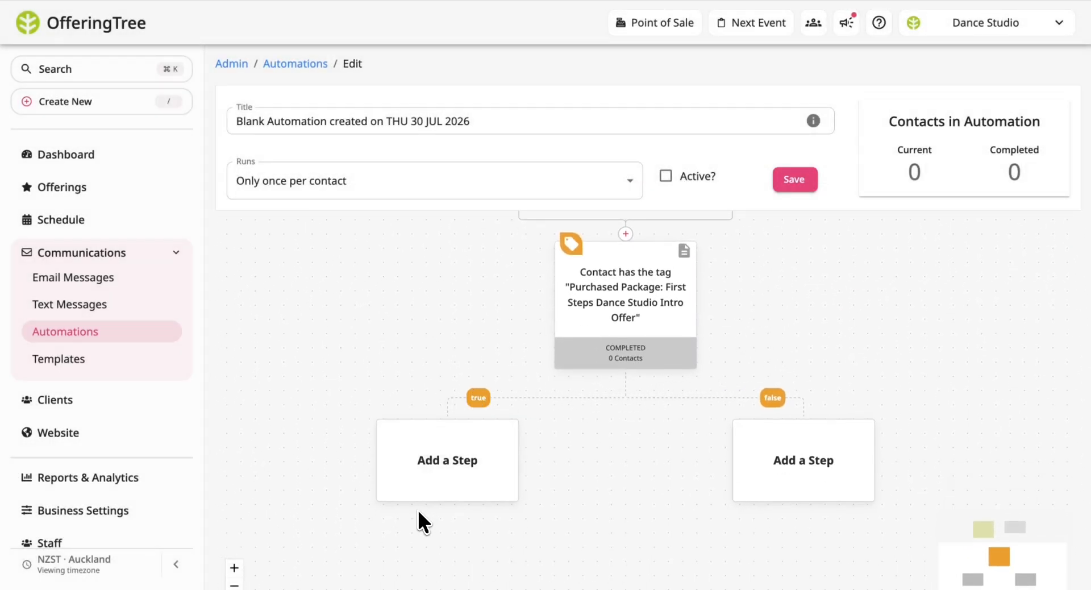
Step: Start a new step on the condition's false branch, look through the action types, and choose Send an email
{"action": "scroll", "coordinate": [484, 391], "scroll_direction": "down", "scroll_amount": 1}
{"action": "left_click_drag", "start_coordinate": [493, 322], "coordinate": [458, 430]}
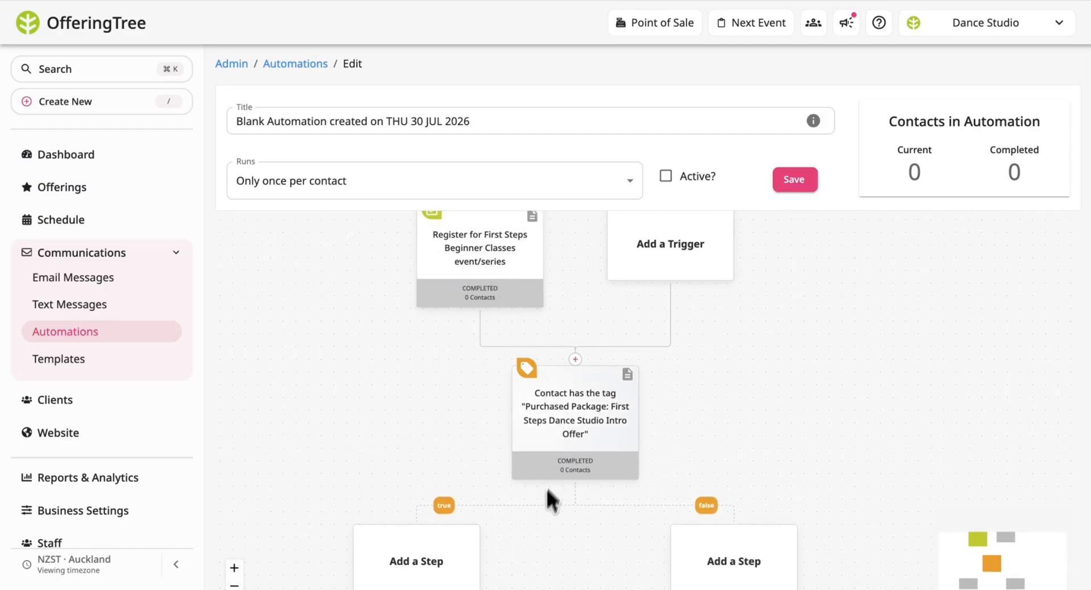
{"action": "left_click_drag", "start_coordinate": [538, 514], "coordinate": [546, 397]}
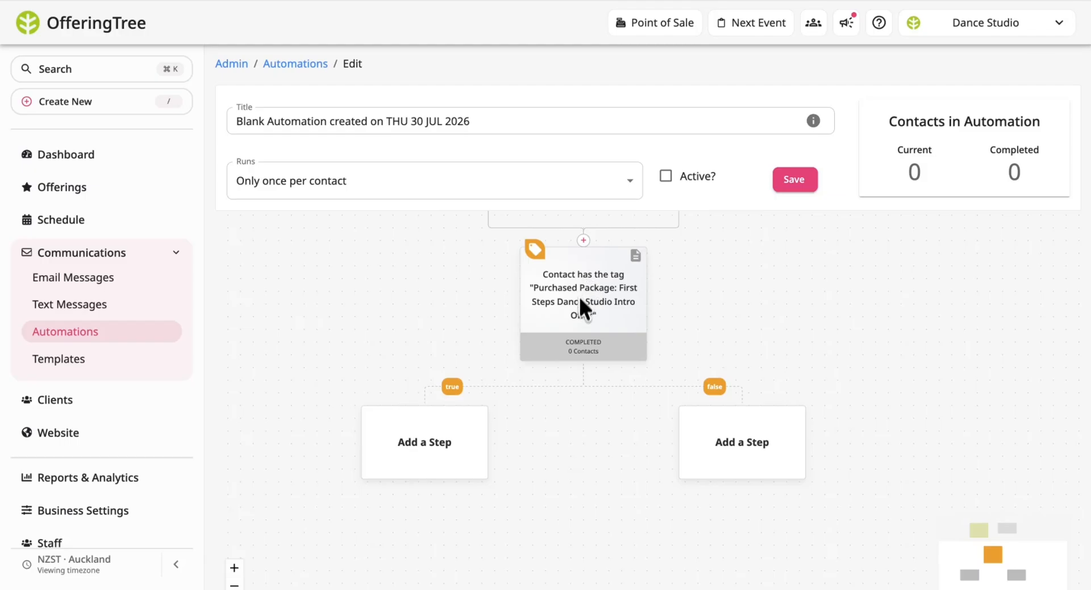
{"action": "left_click", "coordinate": [749, 454]}
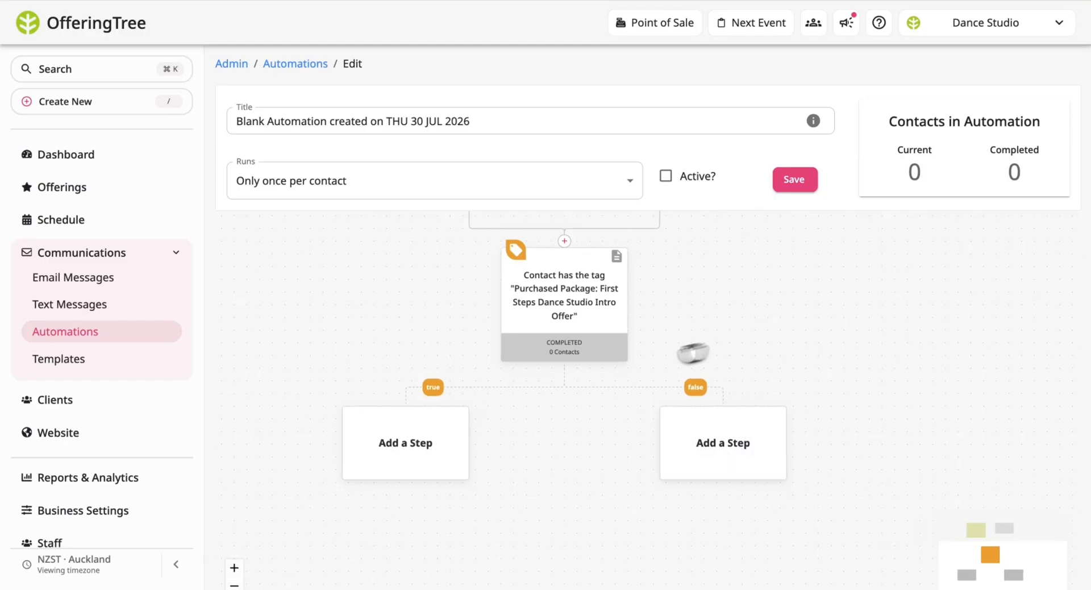
{"action": "left_click", "coordinate": [674, 456]}
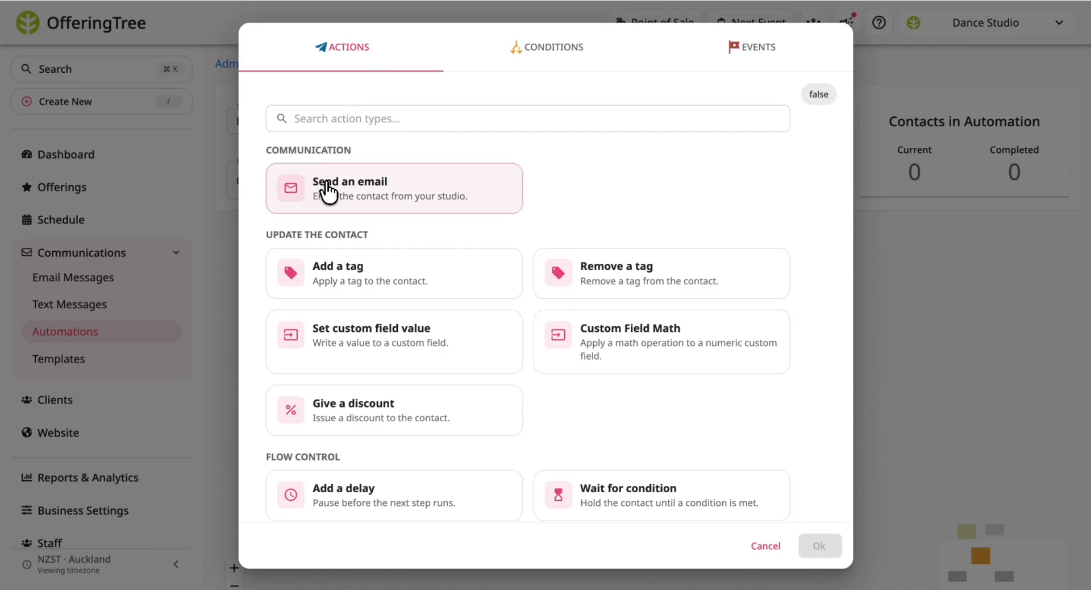
{"action": "scroll", "coordinate": [264, 381], "scroll_direction": "down", "scroll_amount": 2}
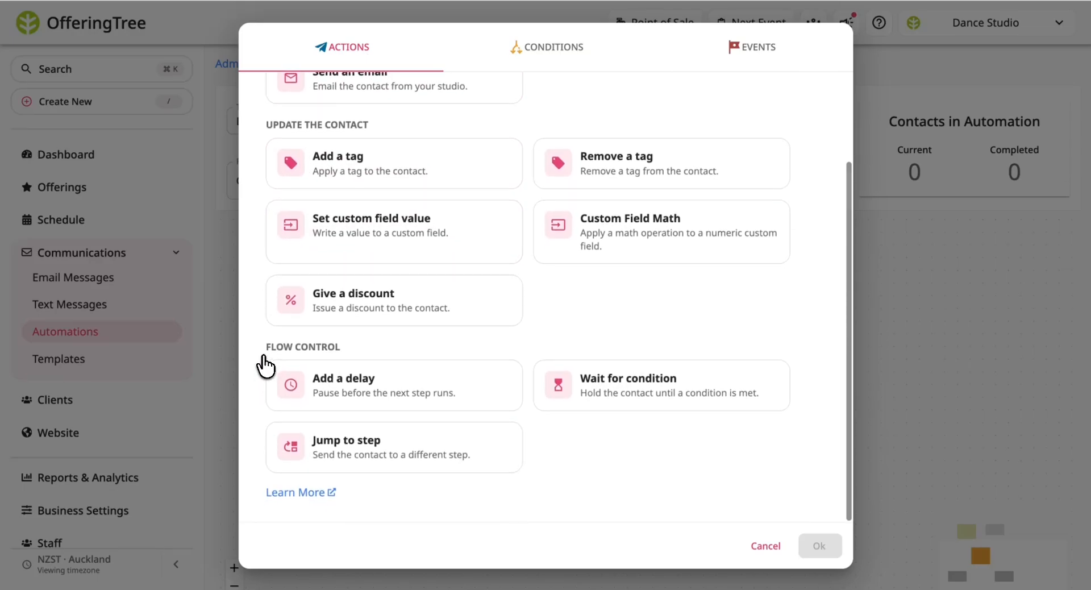
{"action": "scroll", "coordinate": [263, 366], "scroll_direction": "up", "scroll_amount": 2}
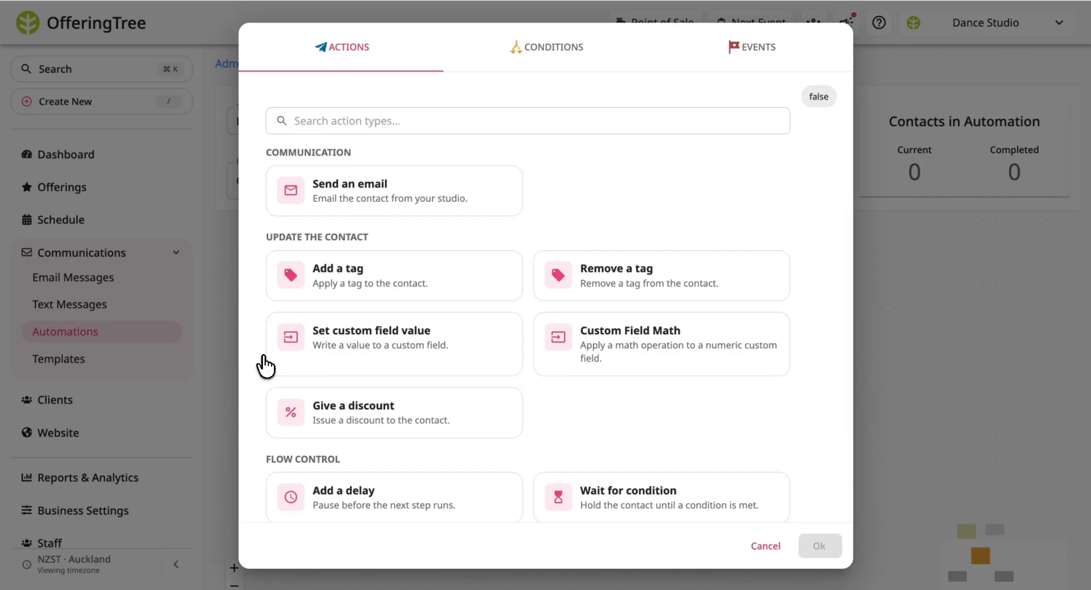
{"action": "scroll", "coordinate": [263, 366], "scroll_direction": "down", "scroll_amount": 1}
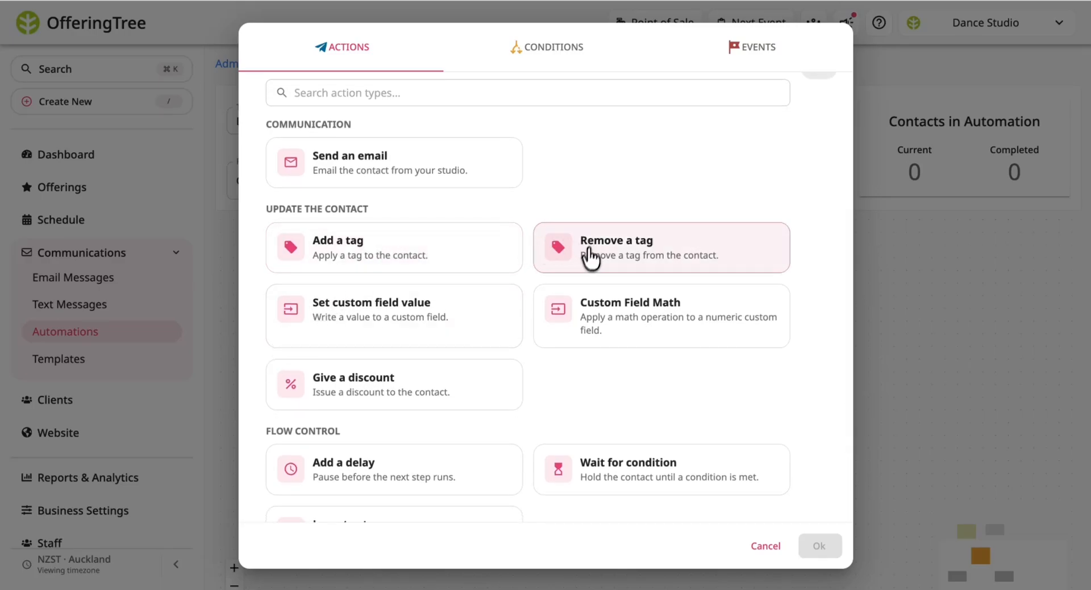
{"action": "scroll", "coordinate": [398, 386], "scroll_direction": "down", "scroll_amount": 2}
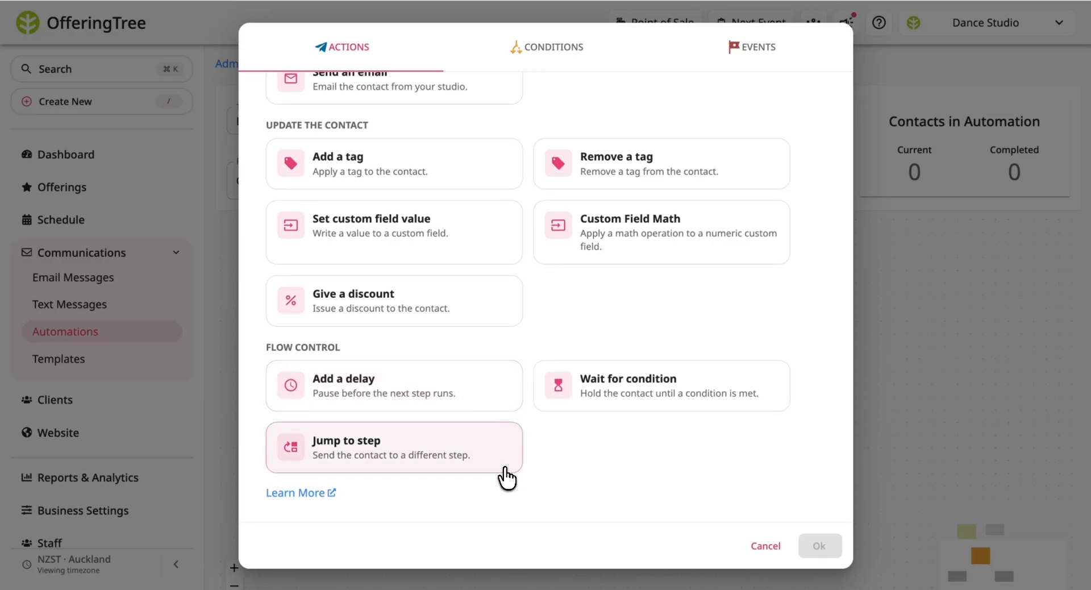
{"action": "scroll", "coordinate": [585, 375], "scroll_direction": "up", "scroll_amount": 3}
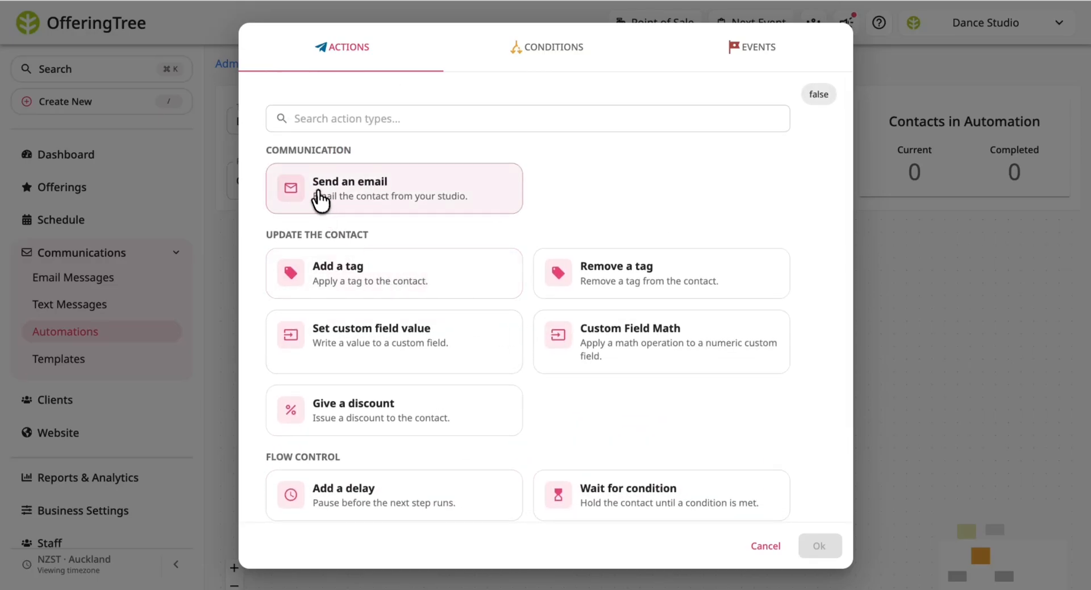
{"action": "left_click", "coordinate": [318, 195]}
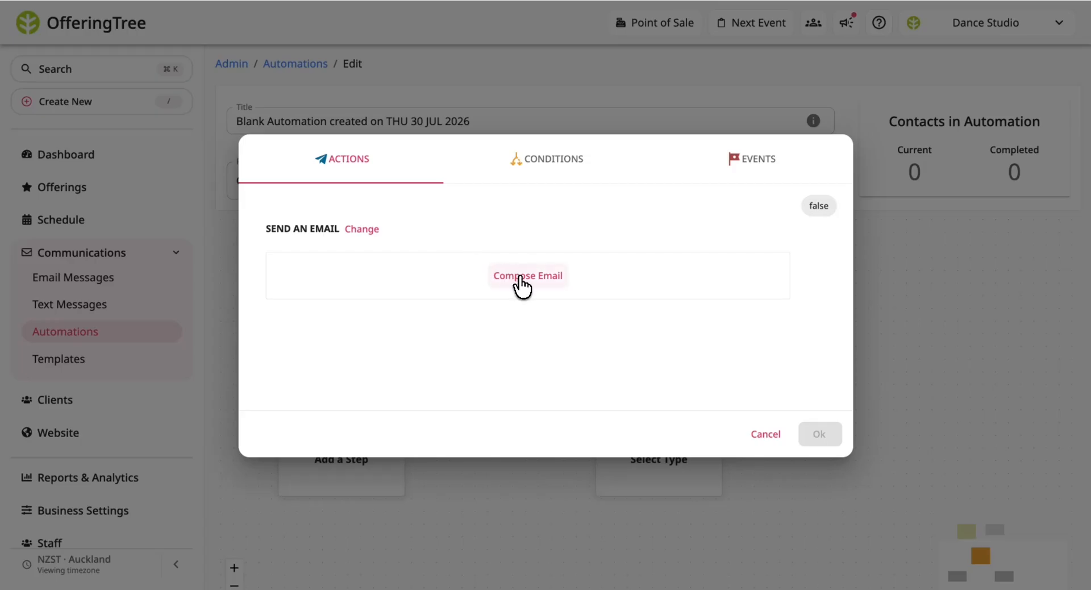
Step: Compose the false-branch email with the subject "Get your intro offer!", without a template and keeping the sample body, and finish it
{"action": "left_click", "coordinate": [520, 276]}
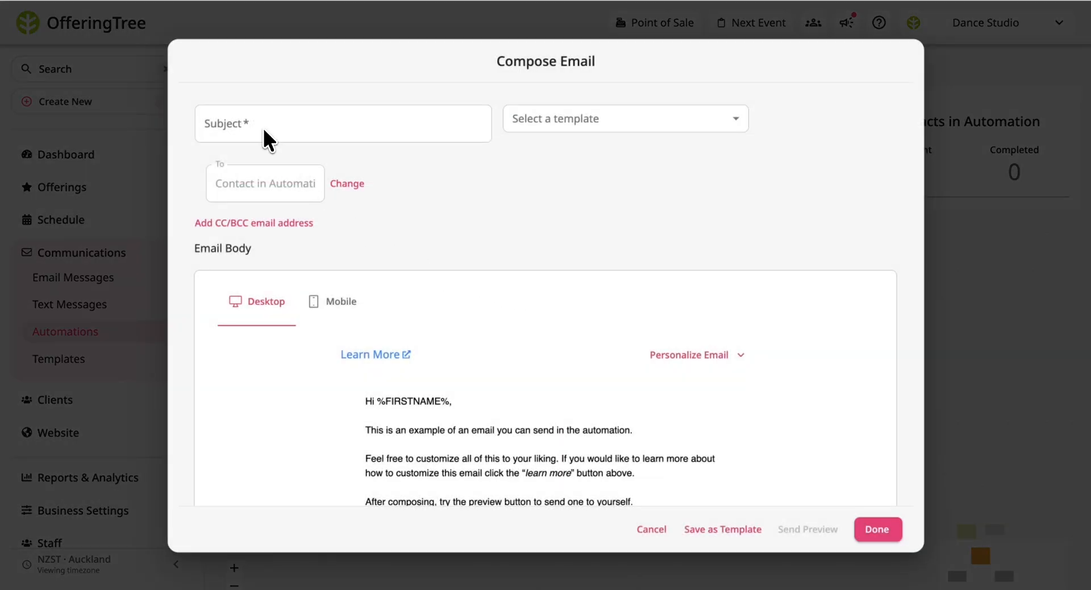
{"action": "left_click", "coordinate": [608, 121]}
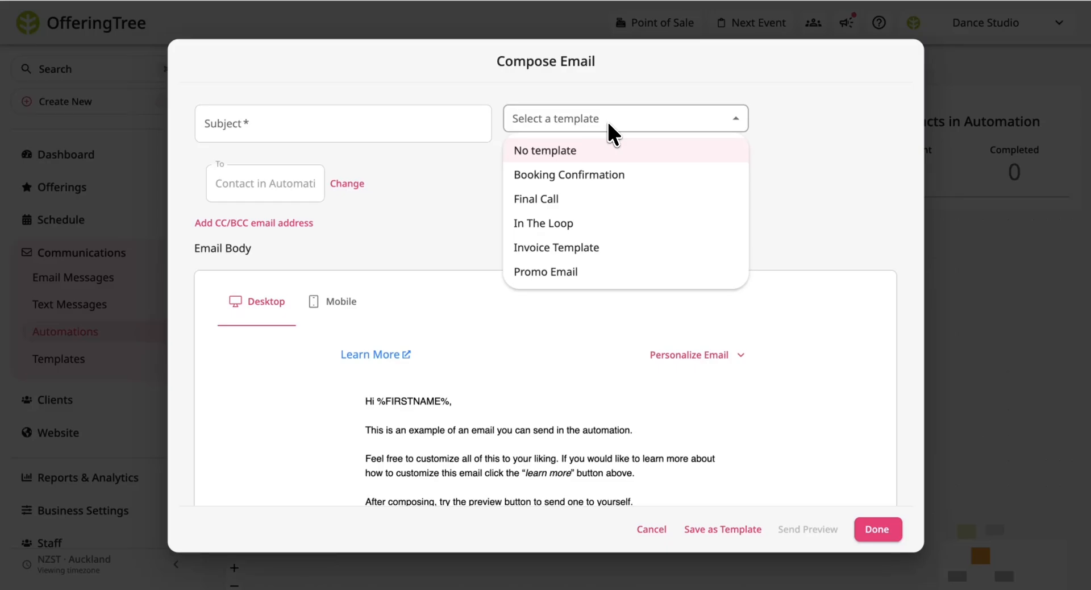
{"action": "left_click", "coordinate": [329, 132]}
{"action": "left_click", "coordinate": [323, 129]}
{"action": "type", "text": "Get "}
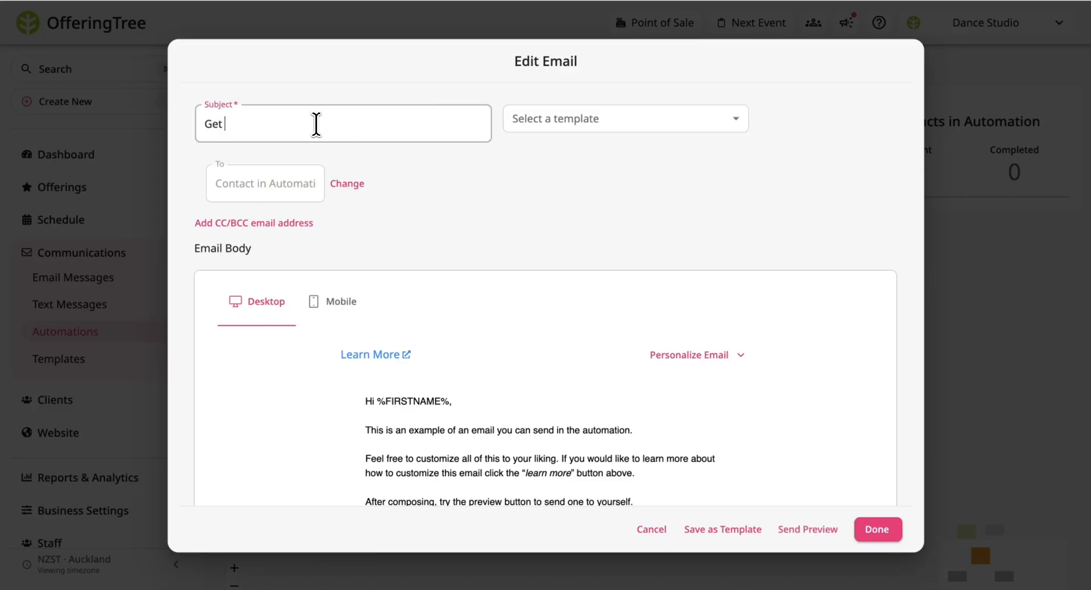
{"action": "type", "text": "your intro offer!"}
{"action": "left_click", "coordinate": [545, 403]}
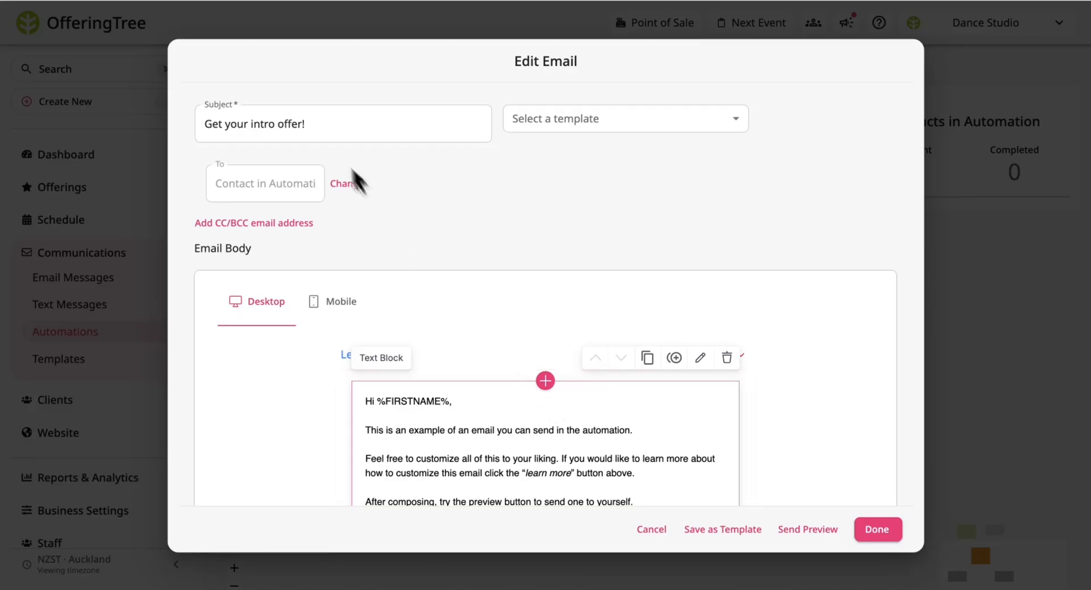
{"action": "scroll", "coordinate": [519, 280], "scroll_direction": "down", "scroll_amount": 3}
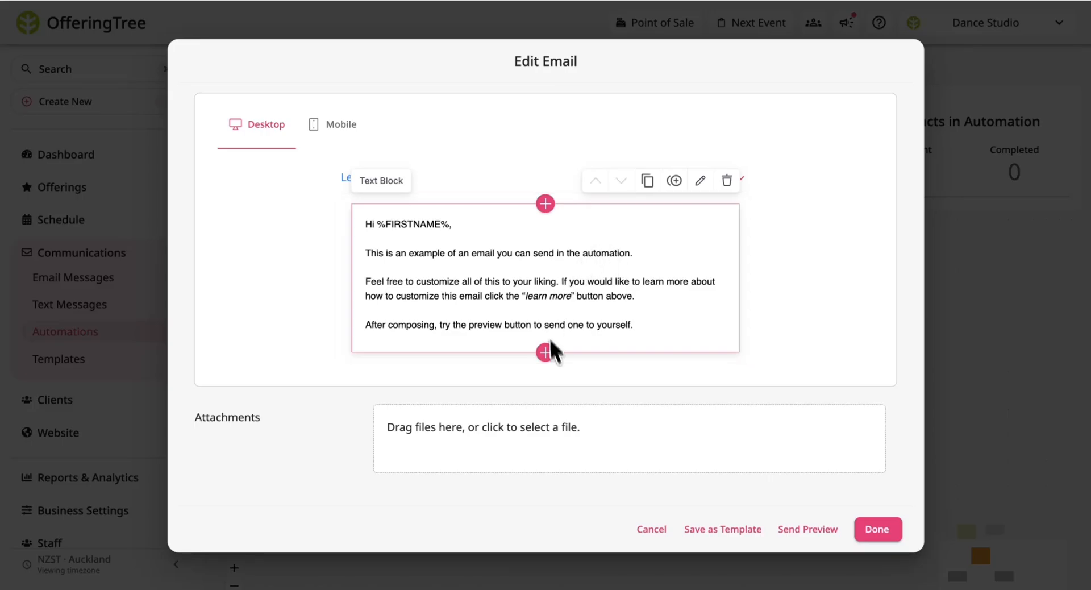
{"action": "left_click", "coordinate": [881, 529]}
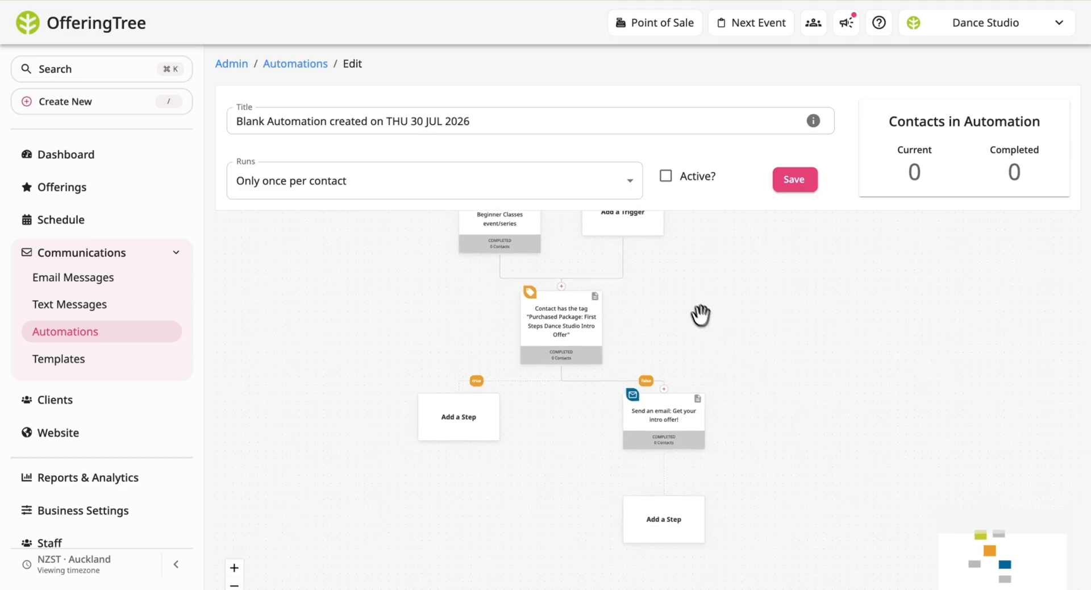
Step: Start a condition step on the tag check's true branch using an advanced filter with the attribute Number of active packages
{"action": "left_click_drag", "start_coordinate": [702, 311], "coordinate": [694, 375]}
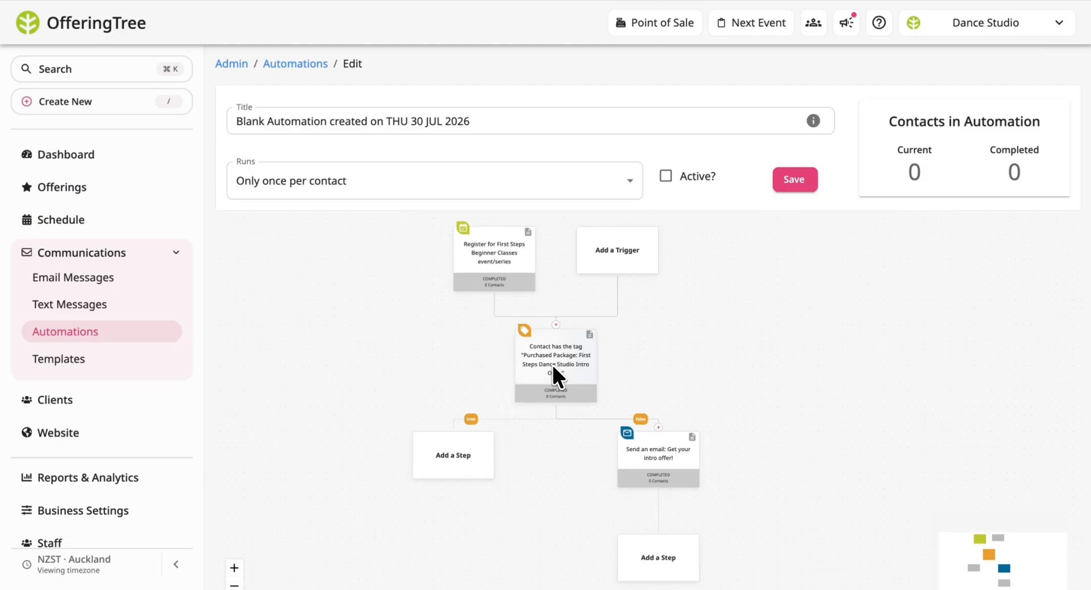
{"action": "left_click_drag", "start_coordinate": [536, 441], "coordinate": [558, 370]}
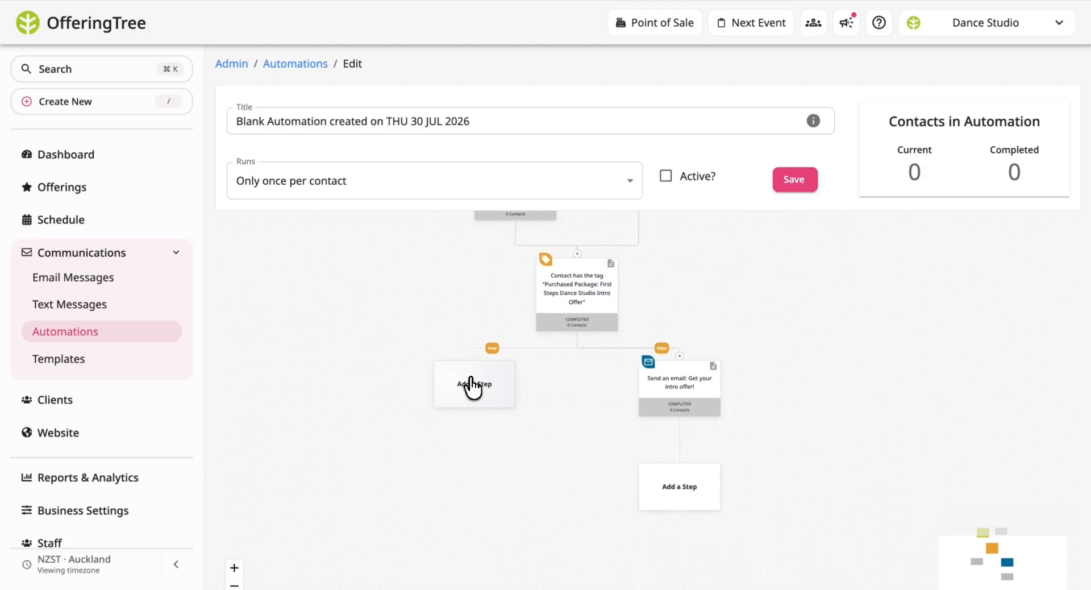
{"action": "left_click", "coordinate": [471, 387]}
{"action": "left_click", "coordinate": [539, 56]}
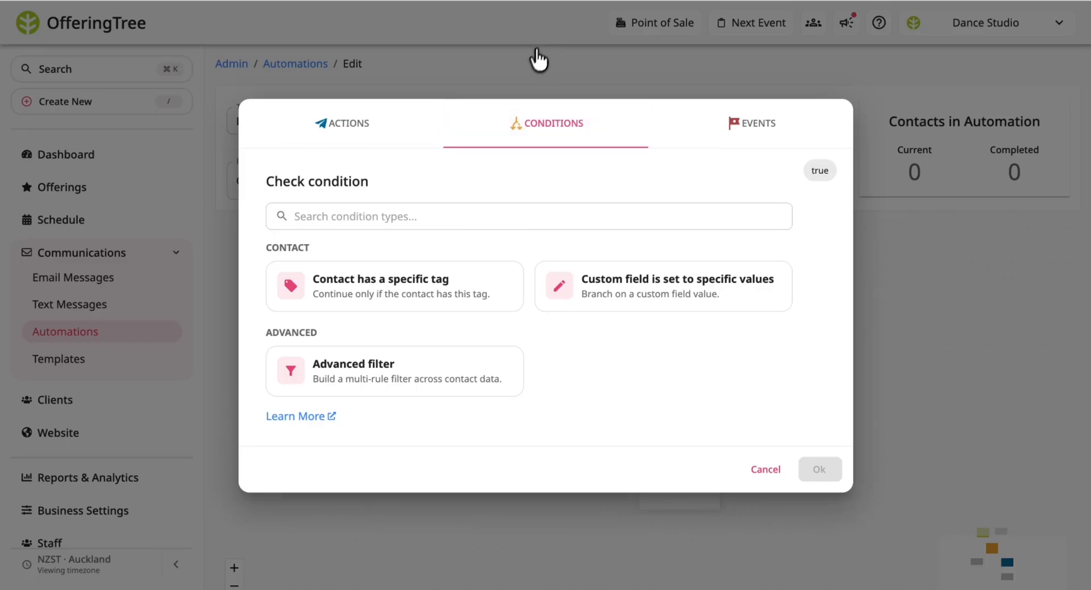
{"action": "left_click", "coordinate": [445, 383]}
{"action": "left_click", "coordinate": [369, 290]}
{"action": "type", "text": "number"}
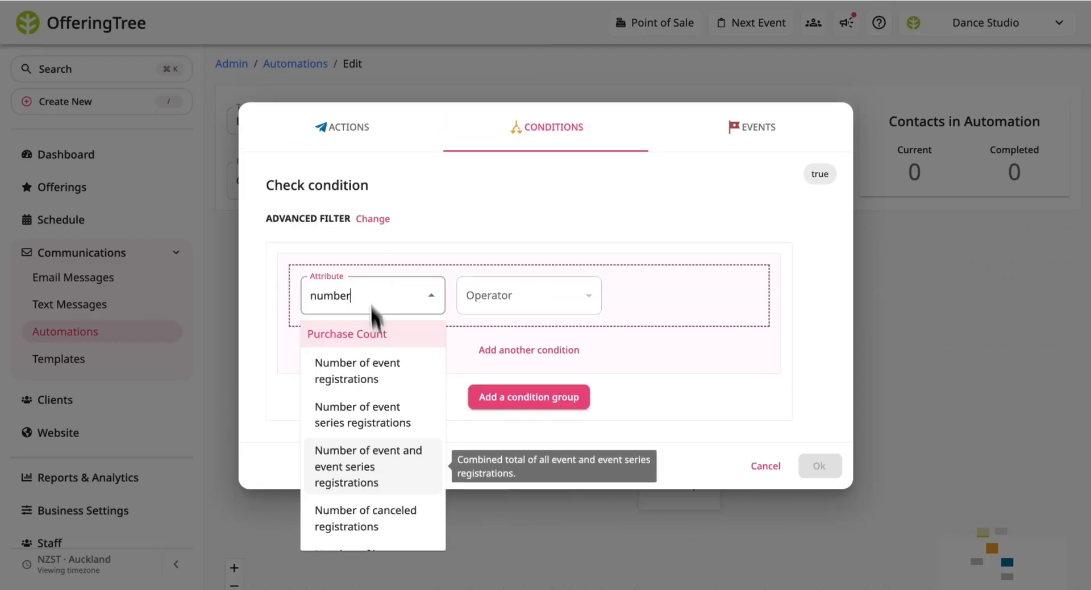
{"action": "scroll", "coordinate": [397, 445], "scroll_direction": "down", "scroll_amount": 2}
{"action": "scroll", "coordinate": [398, 448], "scroll_direction": "down", "scroll_amount": 4}
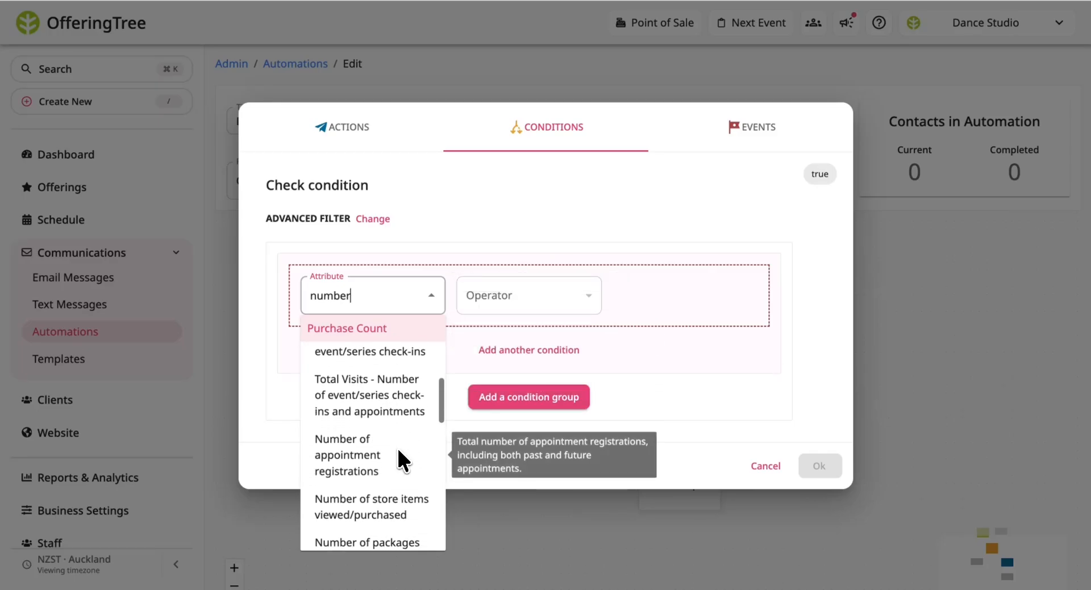
{"action": "scroll", "coordinate": [397, 449], "scroll_direction": "down", "scroll_amount": 3}
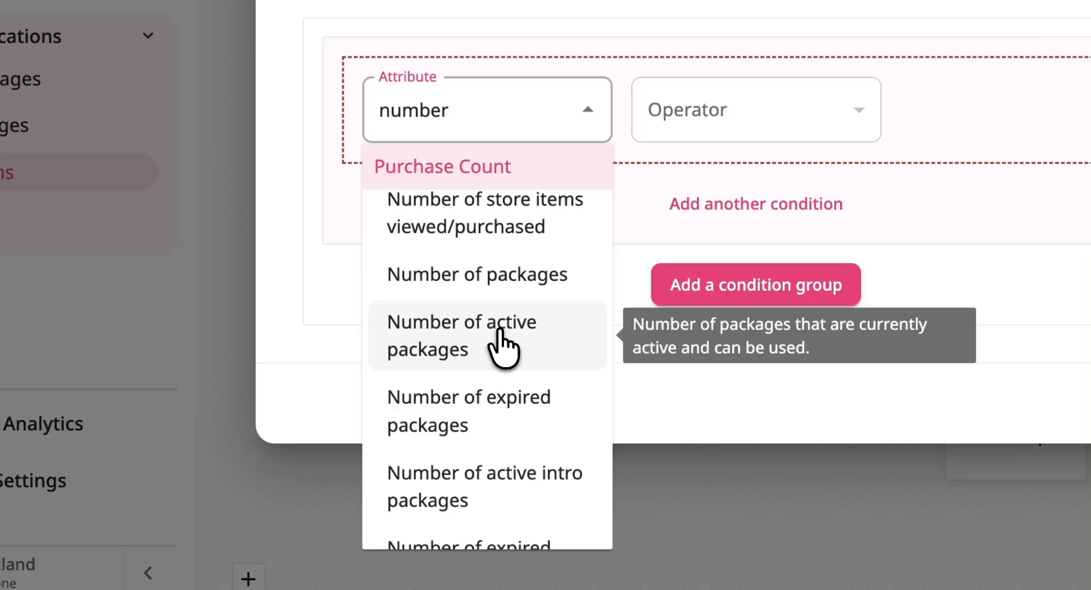
{"action": "left_click", "coordinate": [499, 333]}
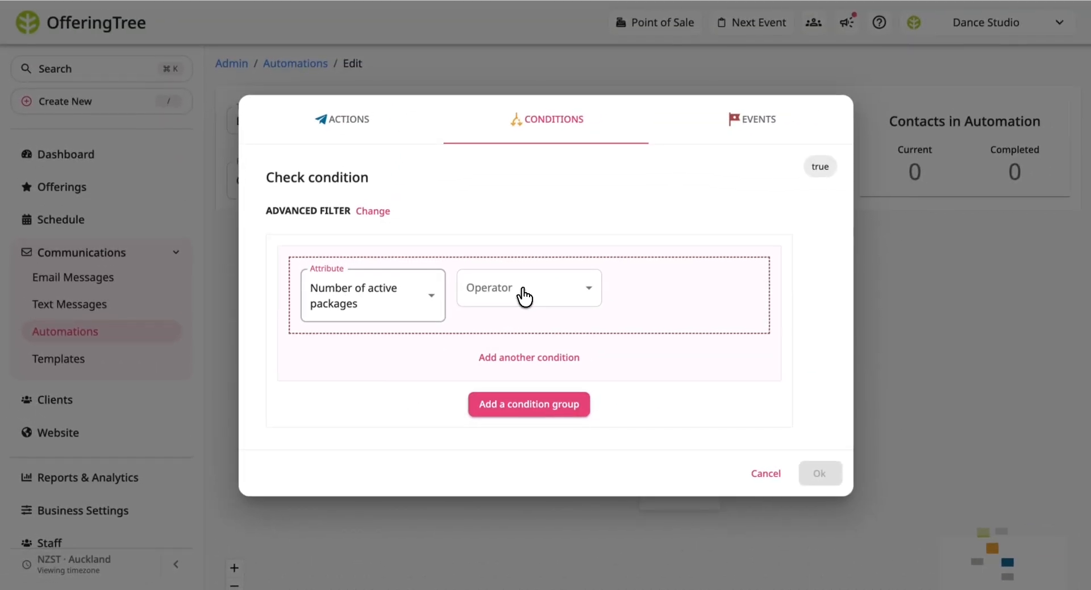
Step: Require the number of active packages to be greater than or equal to 1 for all time
{"action": "left_click", "coordinate": [559, 252]}
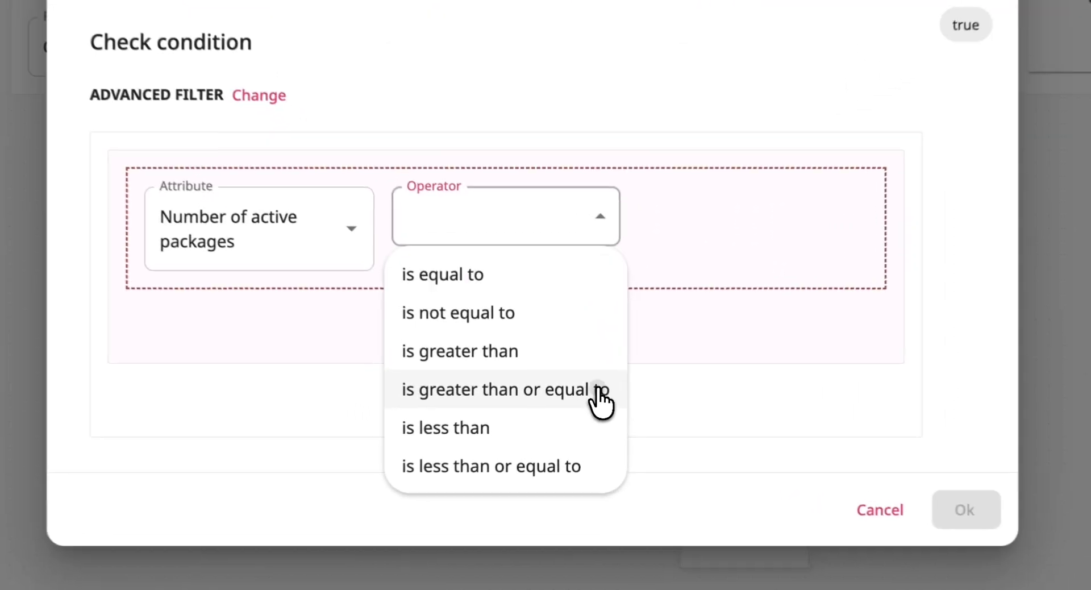
{"action": "left_click", "coordinate": [577, 399]}
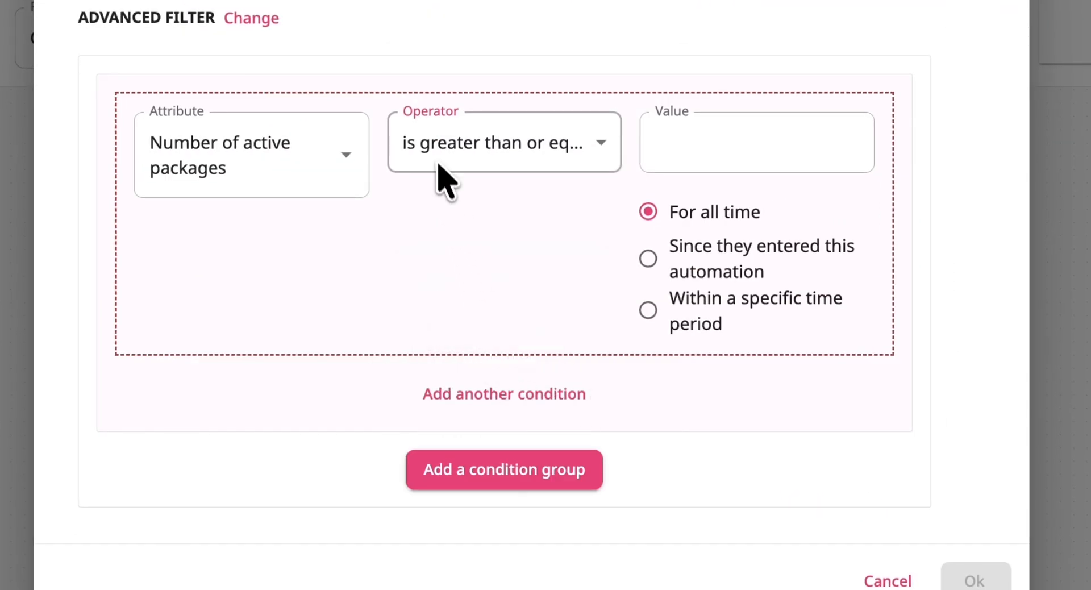
{"action": "left_click", "coordinate": [693, 135]}
{"action": "type", "text": "1"}
{"action": "left_click", "coordinate": [820, 466]}
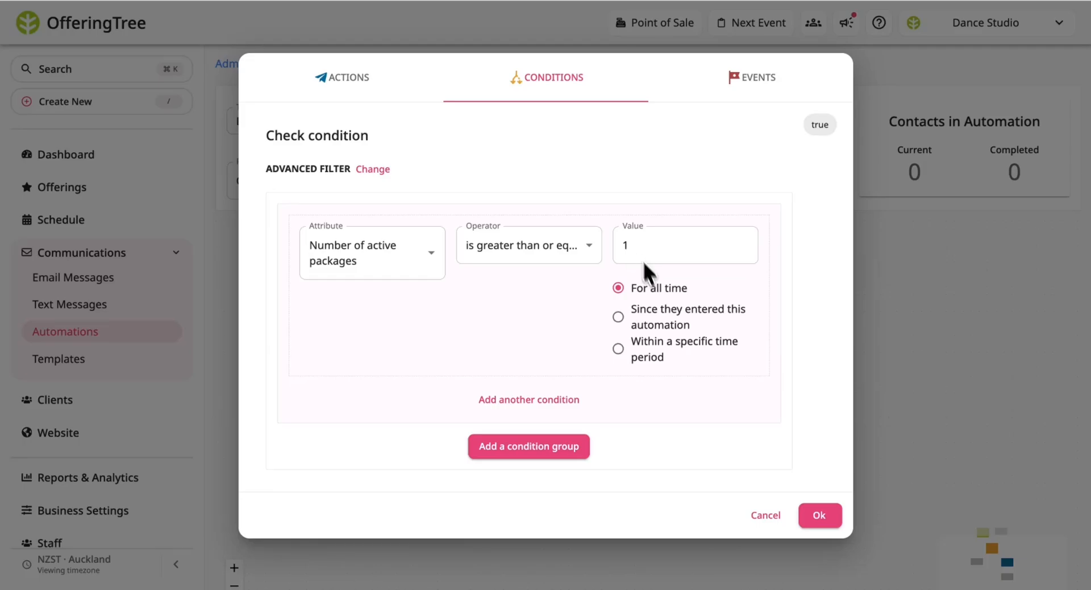
Step: Add a second AND condition that any active package title contains "Intro", and finish the advanced filter
{"action": "left_click", "coordinate": [525, 400]}
{"action": "left_click", "coordinate": [507, 377]}
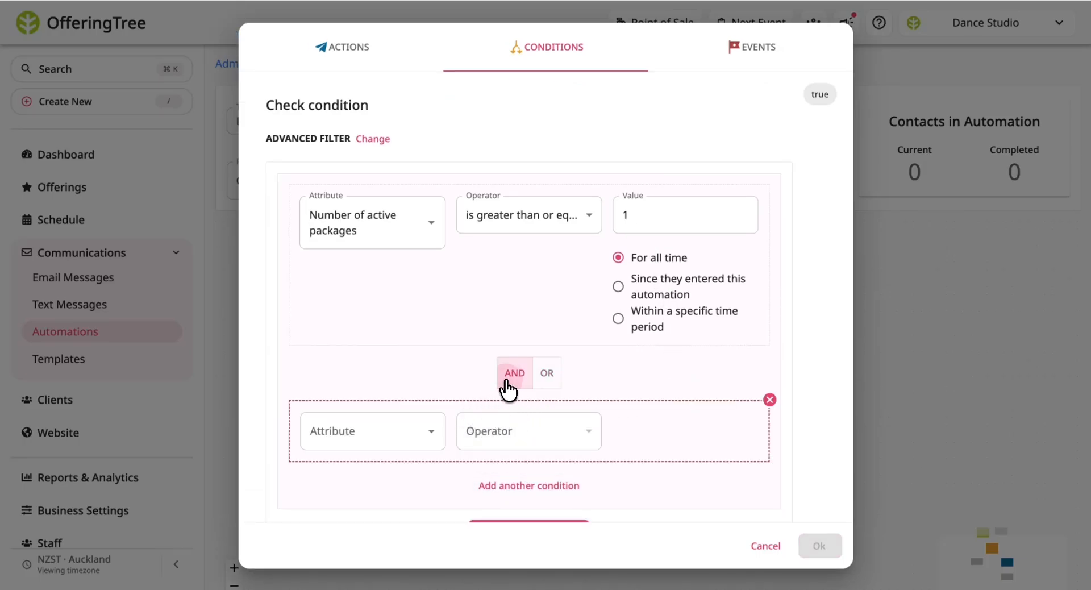
{"action": "left_click", "coordinate": [378, 430]}
{"action": "type", "text": "tit"}
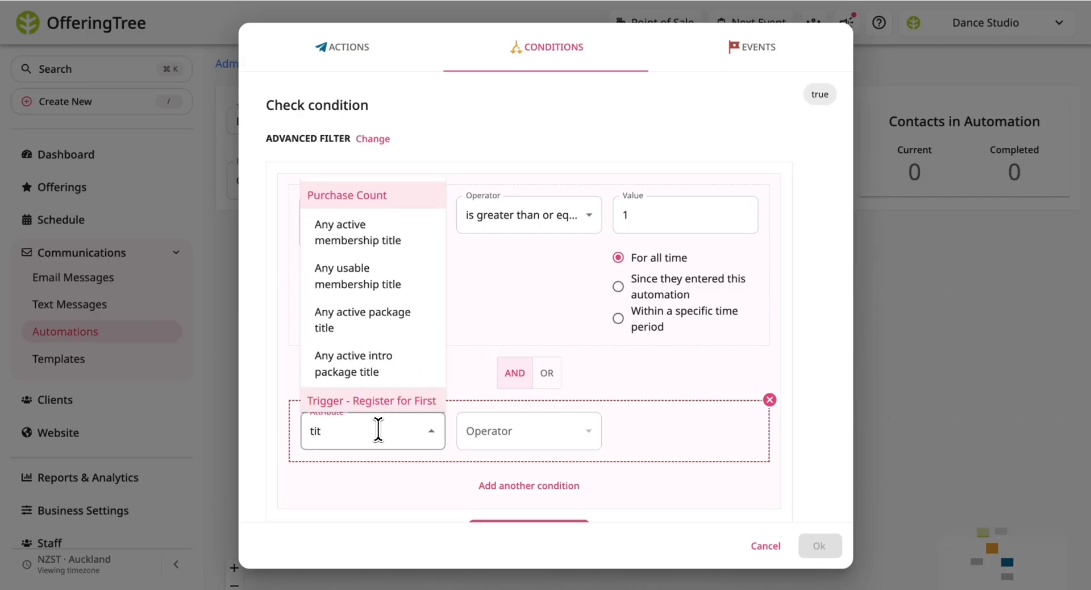
{"action": "left_click", "coordinate": [362, 320]}
{"action": "left_click", "coordinate": [519, 446]}
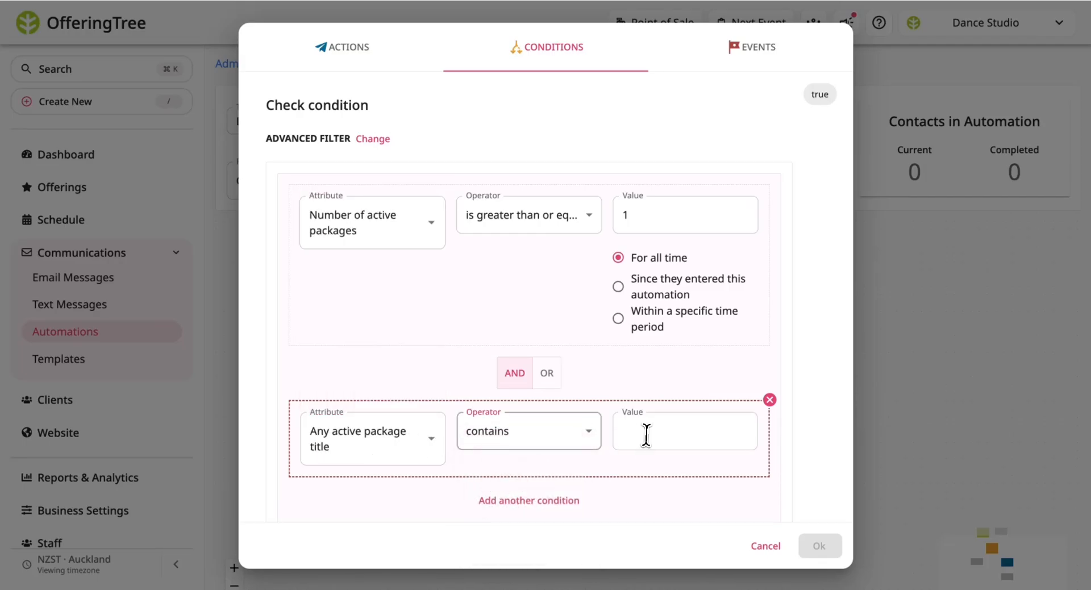
{"action": "left_click", "coordinate": [645, 435]}
{"action": "type", "text": "Intro"}
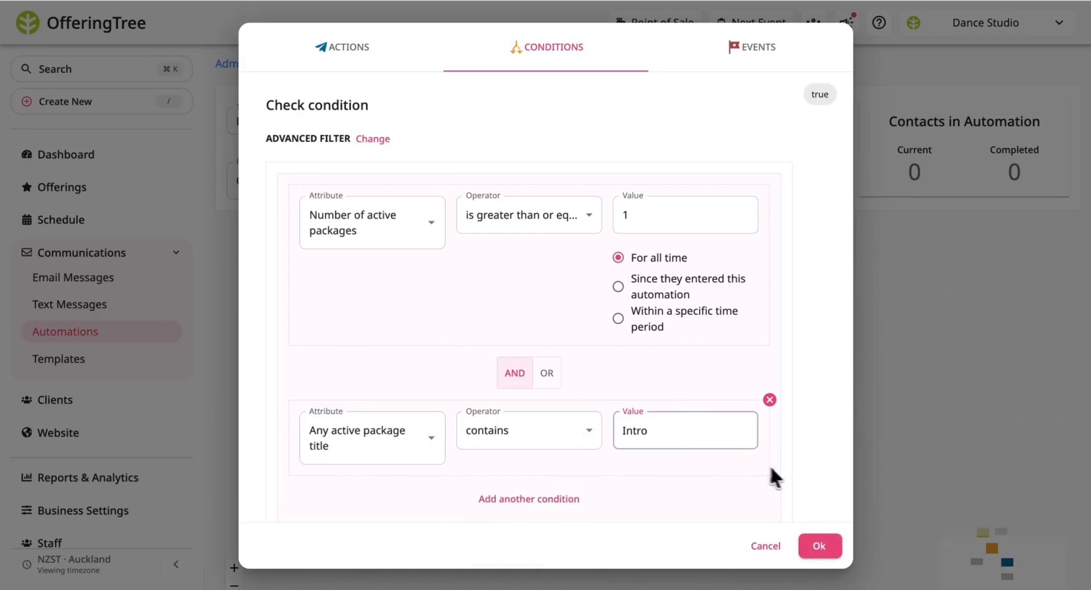
{"action": "scroll", "coordinate": [775, 472], "scroll_direction": "down", "scroll_amount": 2}
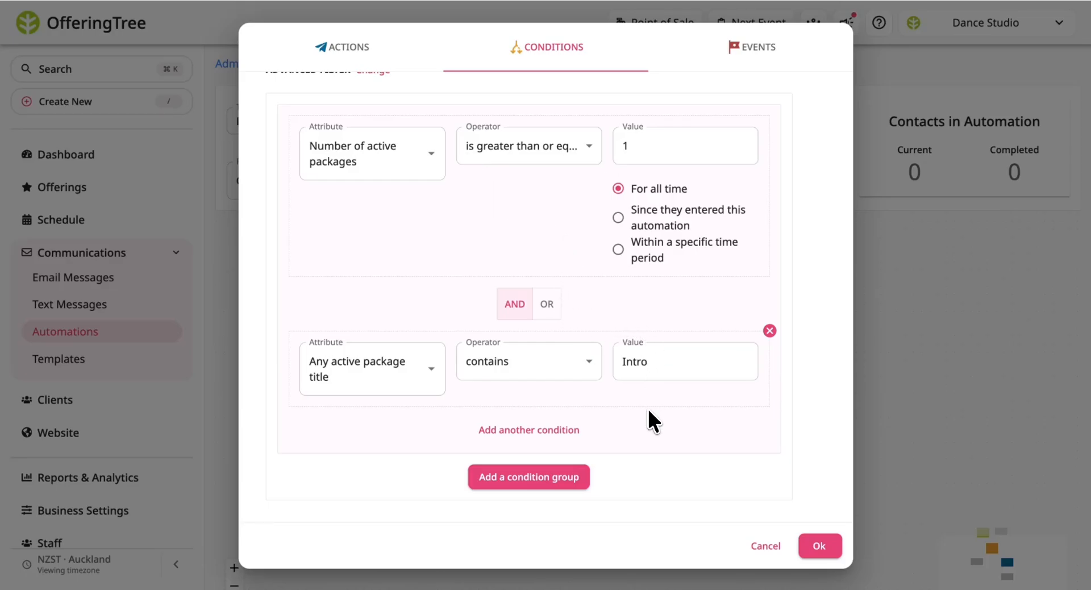
{"action": "left_click", "coordinate": [819, 547]}
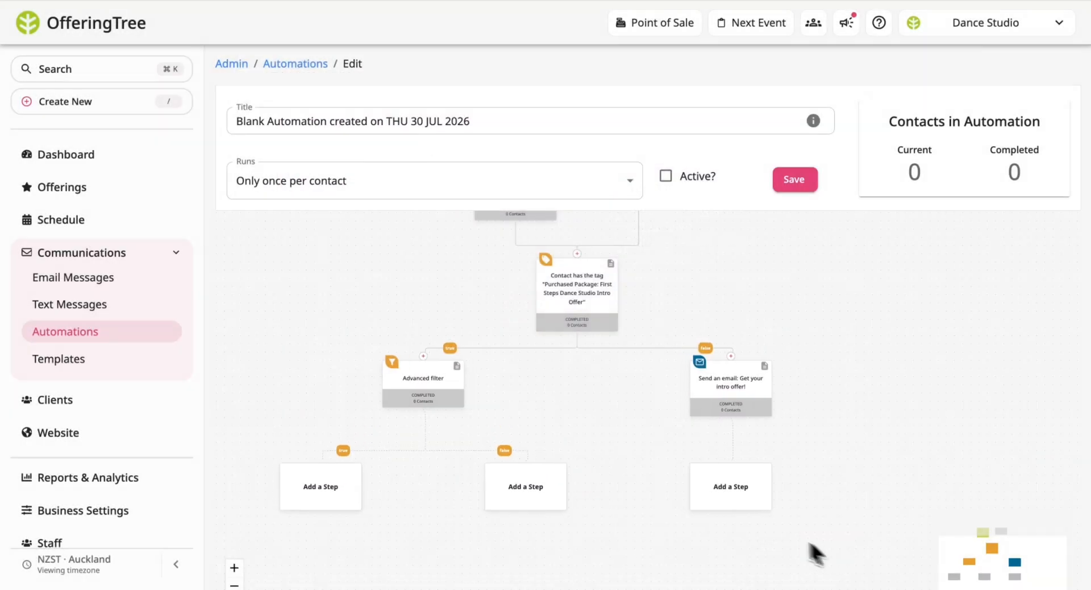
Step: Add the note "Checks if the package is active AND contains "intro" in title" to the Advanced filter step
{"action": "scroll", "coordinate": [619, 448], "scroll_direction": "down", "scroll_amount": 3}
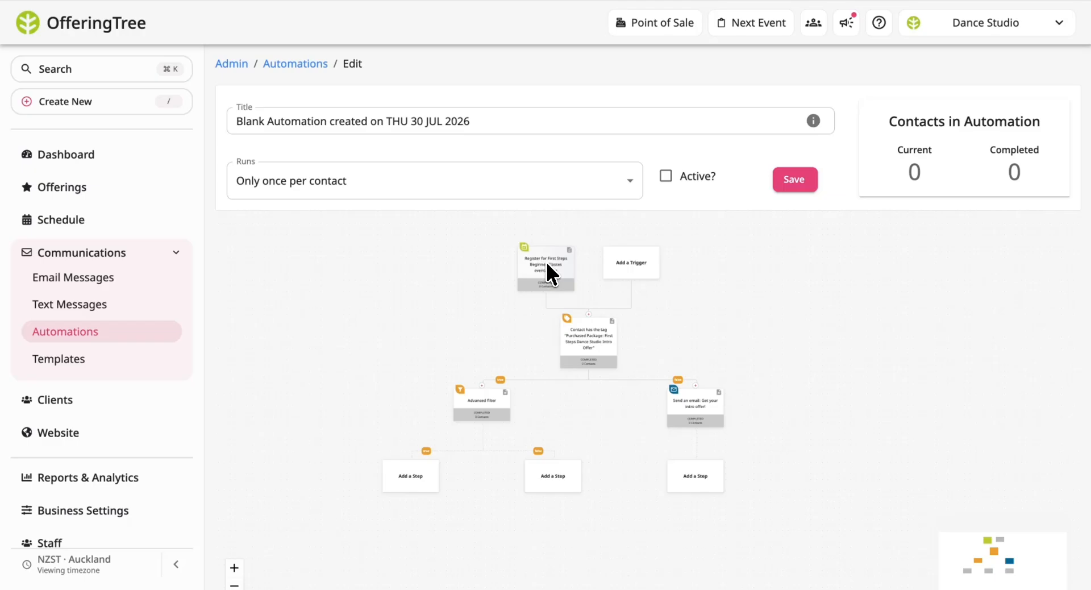
{"action": "scroll", "coordinate": [548, 261], "scroll_direction": "up", "scroll_amount": 2}
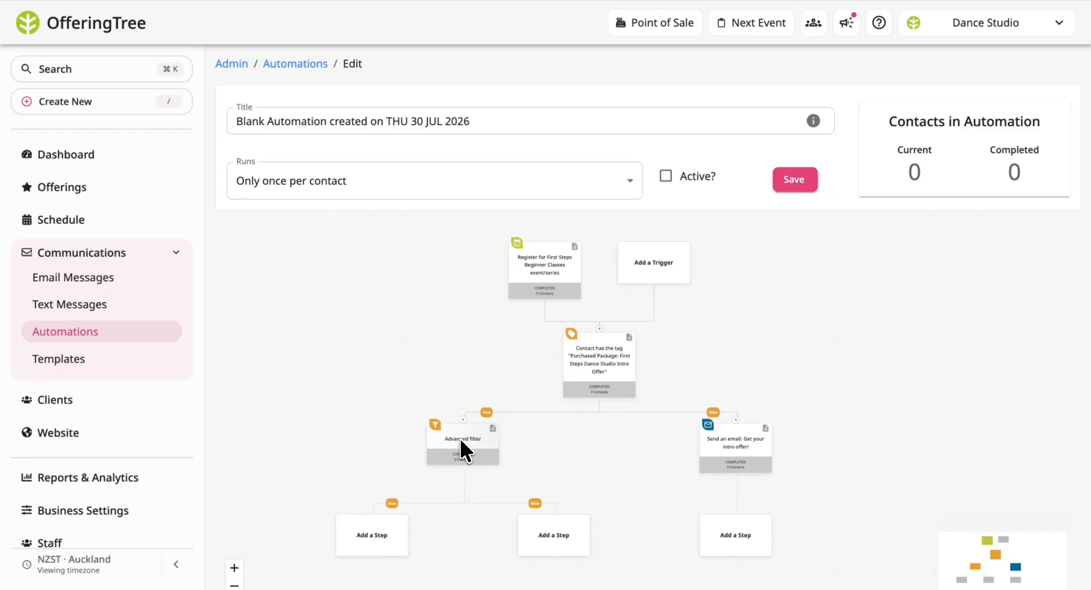
{"action": "left_click_drag", "start_coordinate": [460, 449], "coordinate": [475, 387]}
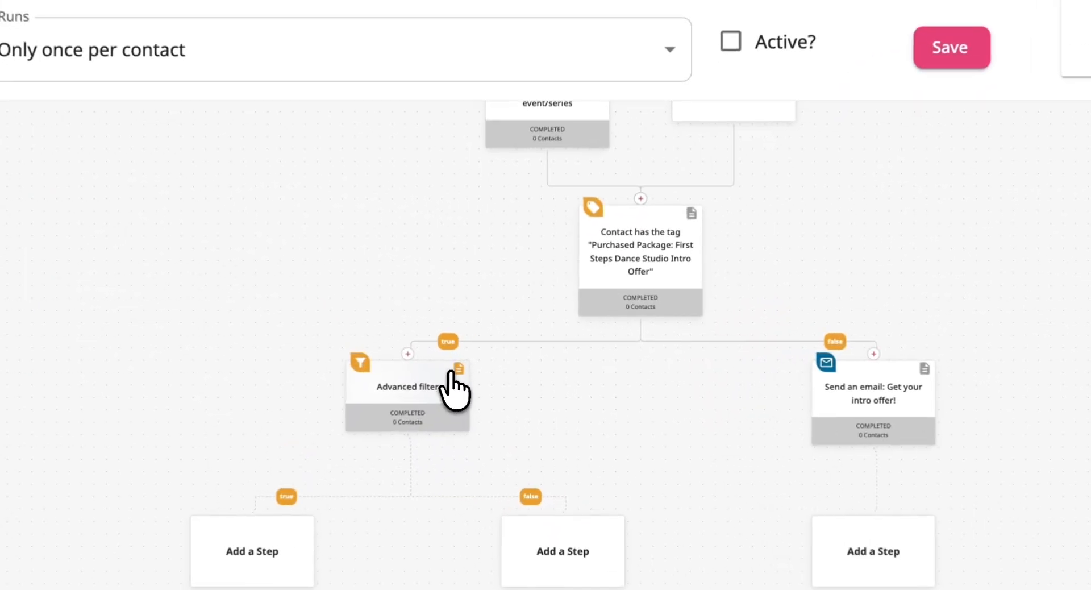
{"action": "left_click", "coordinate": [454, 370]}
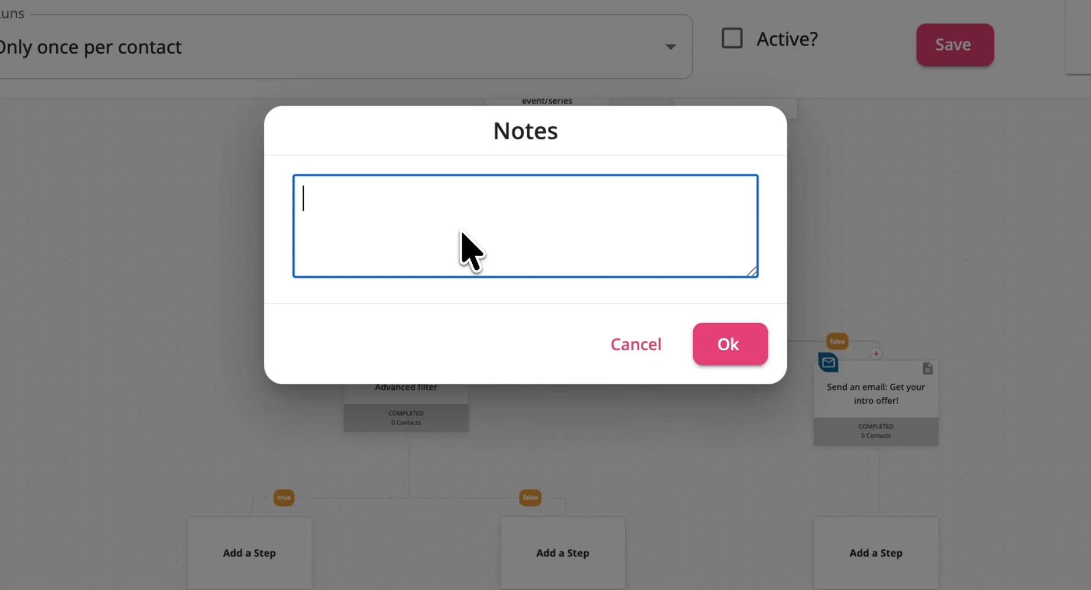
{"action": "type", "text": "Checks if the"}
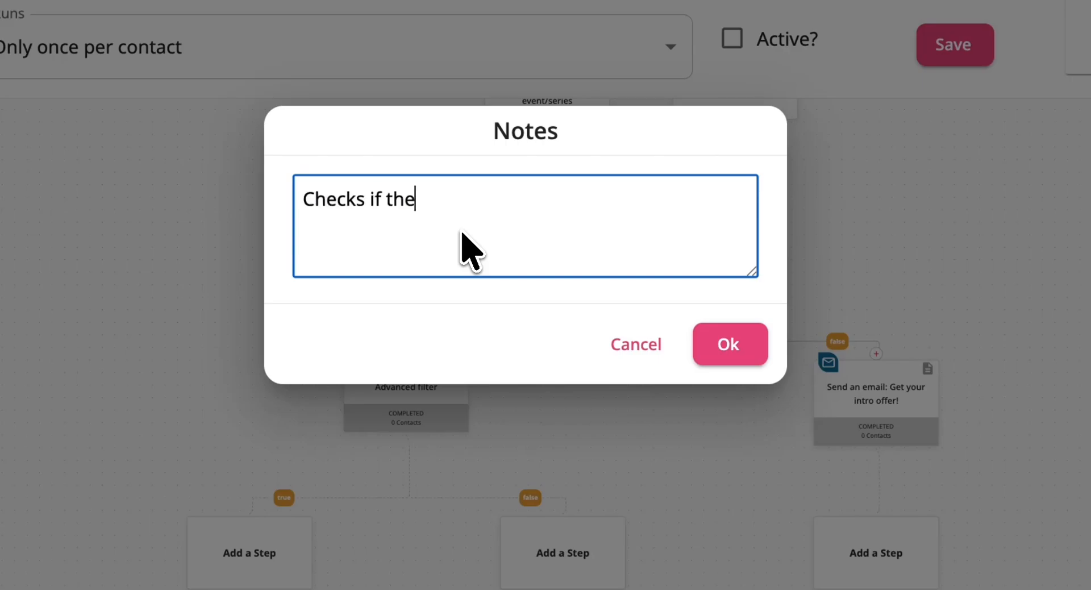
{"action": "type", "text": " package is a"}
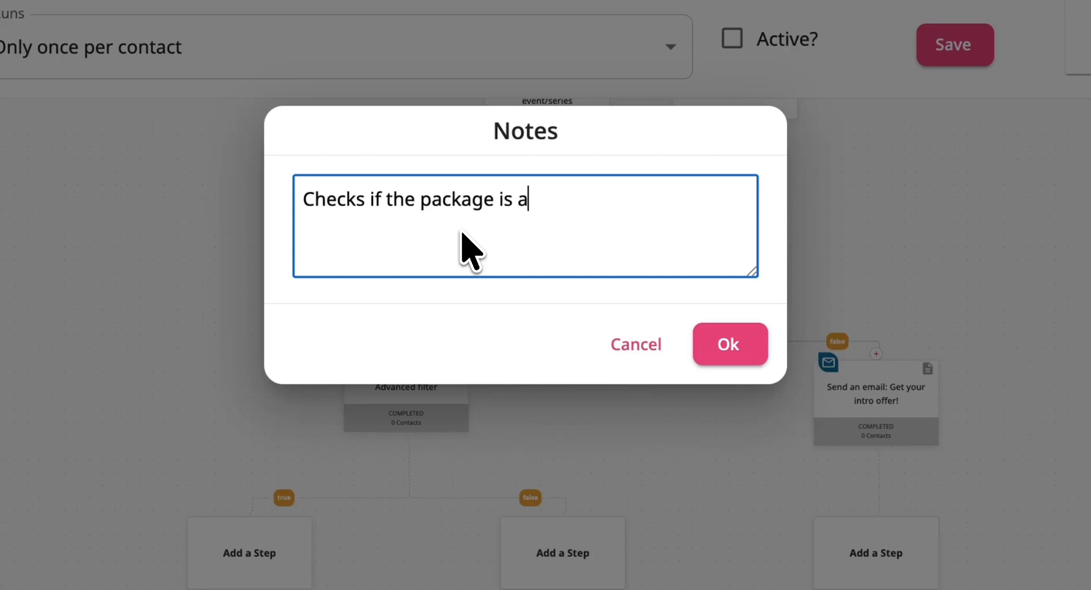
{"action": "type", "text": "ctive AND"}
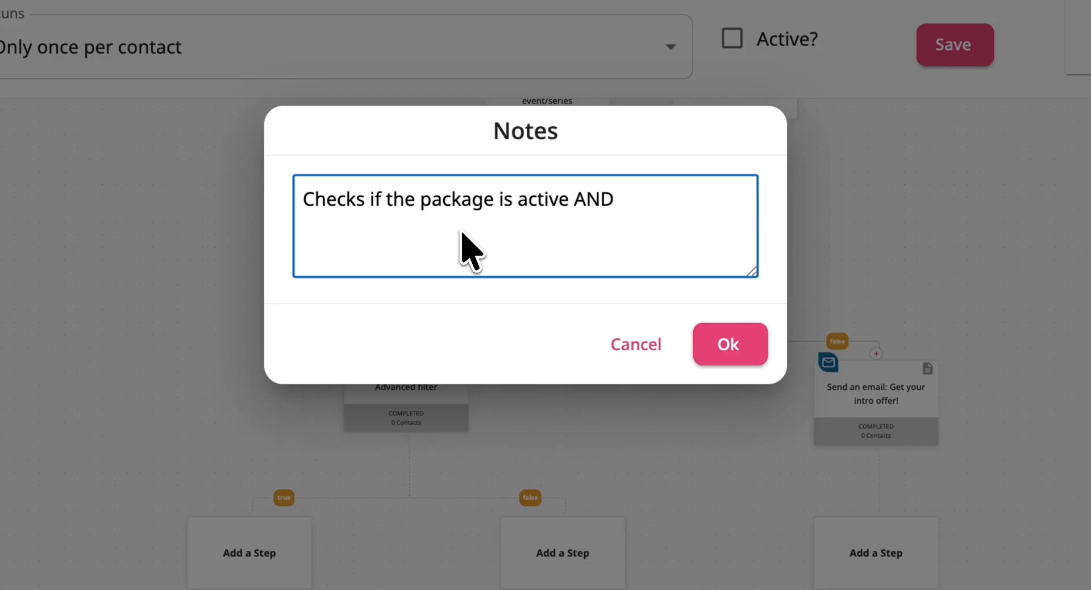
{"action": "type", "text": " contains \"intro\" i"}
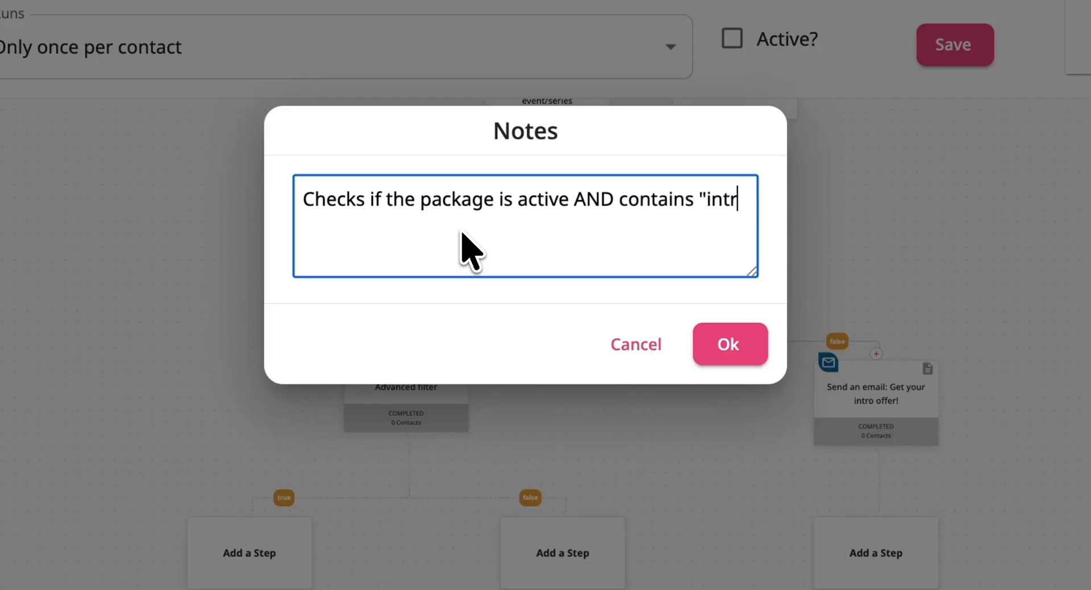
{"action": "type", "text": "n title"}
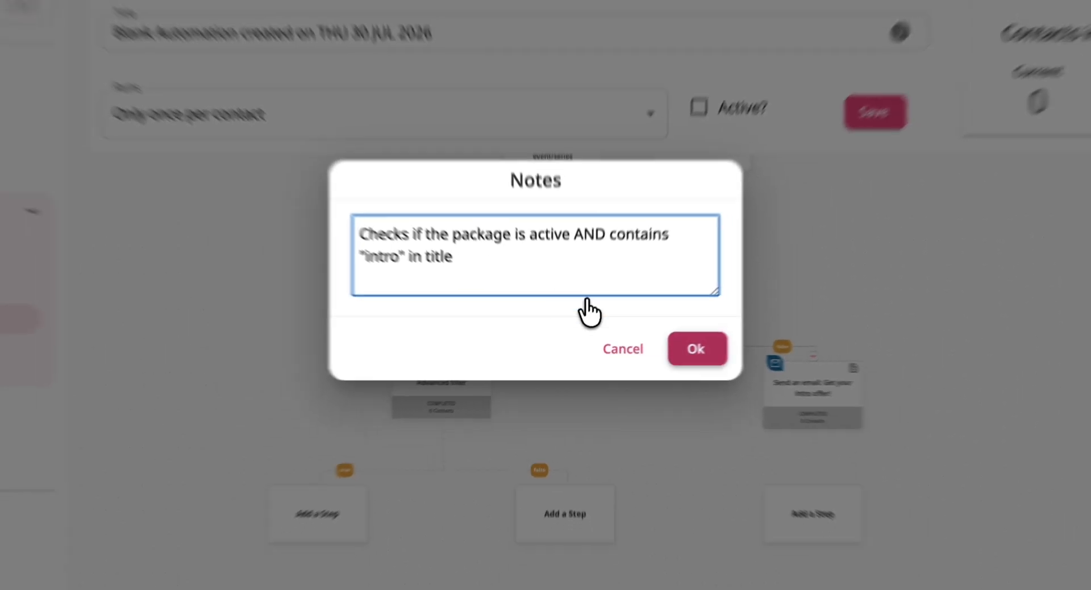
{"action": "left_click", "coordinate": [718, 352]}
Step: View the saved note on the Advanced filter step and look over the automation's branches
{"action": "mouse_move", "coordinate": [508, 368]}
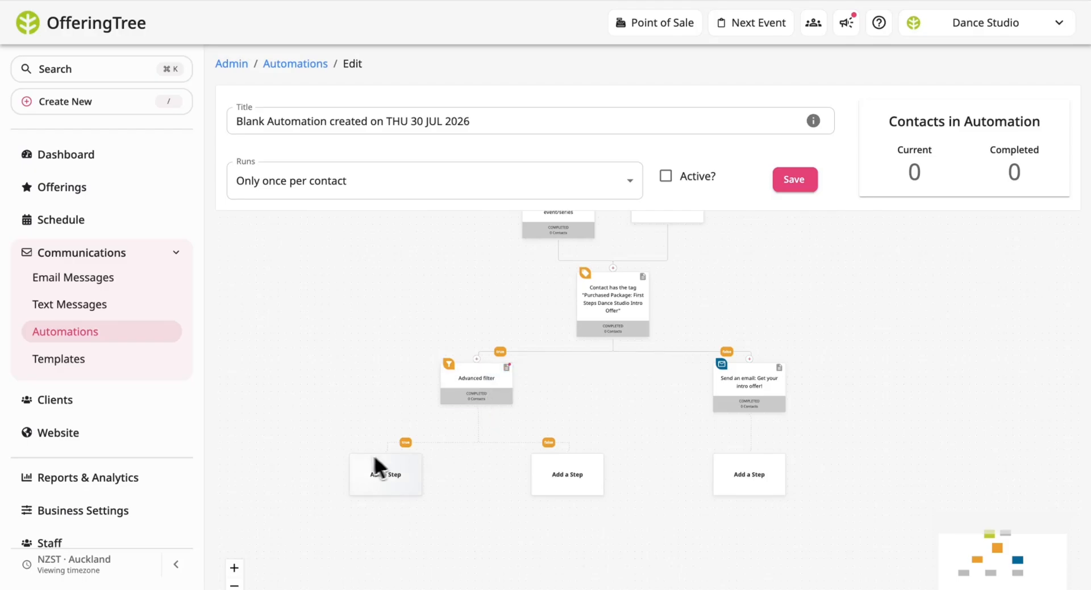
{"action": "mouse_move", "coordinate": [506, 367]}
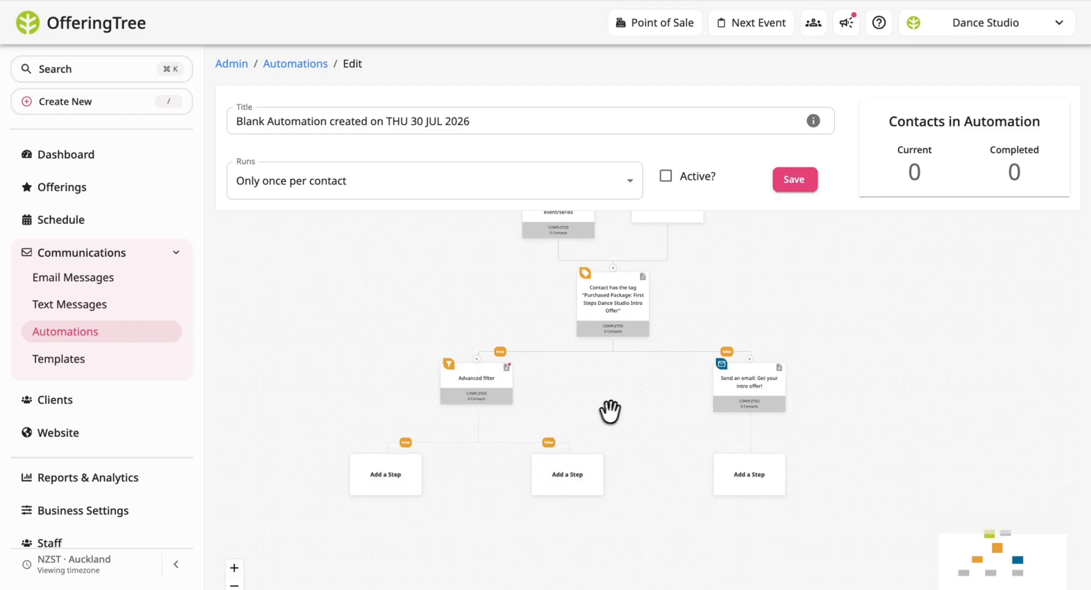
{"action": "left_click_drag", "start_coordinate": [611, 410], "coordinate": [655, 386]}
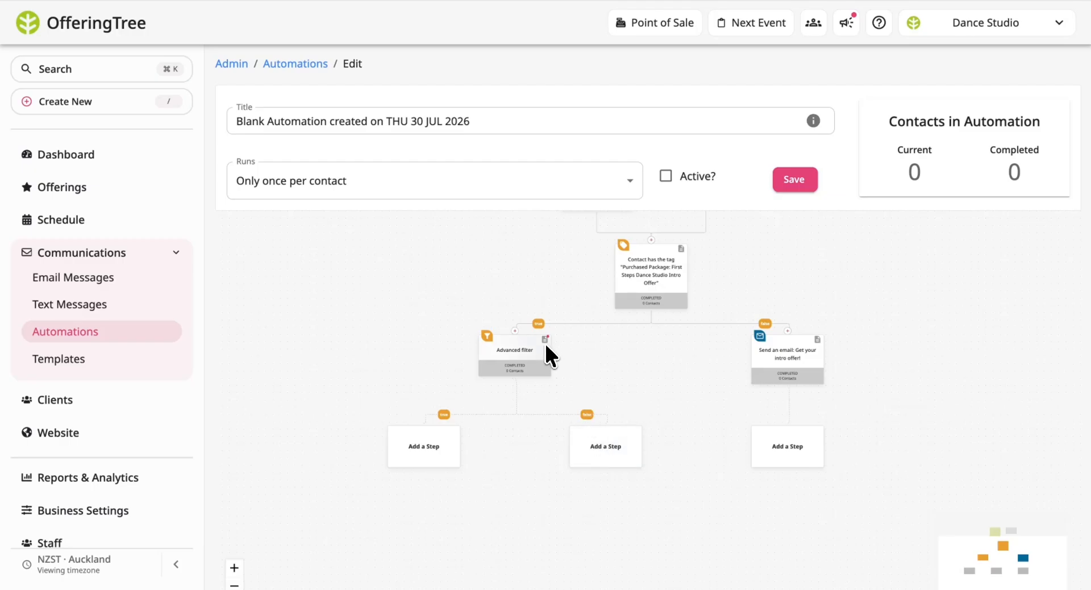
{"action": "mouse_move", "coordinate": [545, 341]}
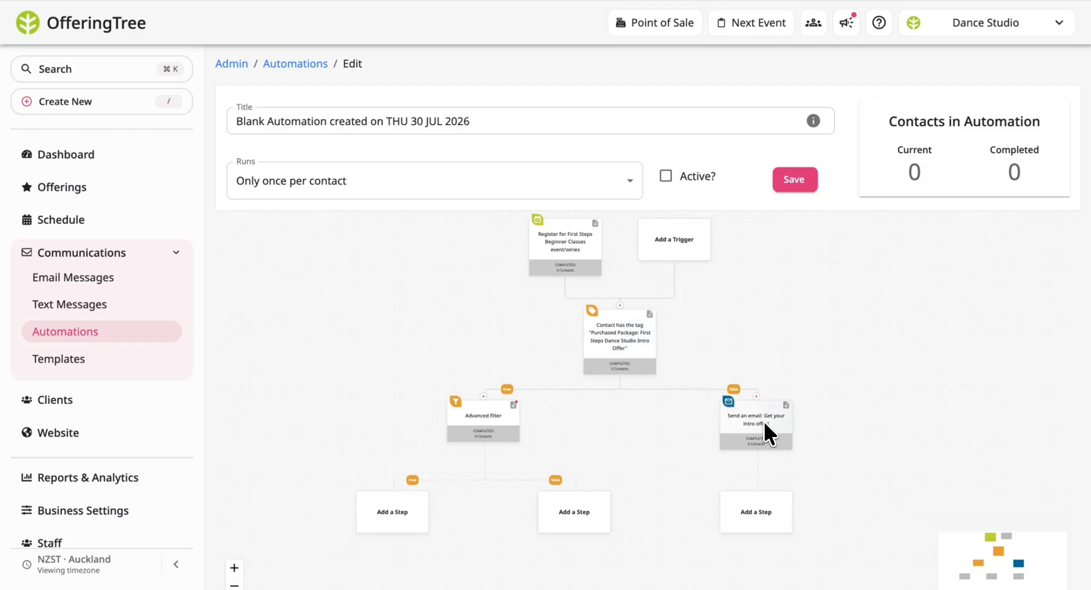
Step: Add a delay action below the "Get your intro offer!" email in the false branch
{"action": "left_click_drag", "start_coordinate": [798, 486], "coordinate": [777, 394]}
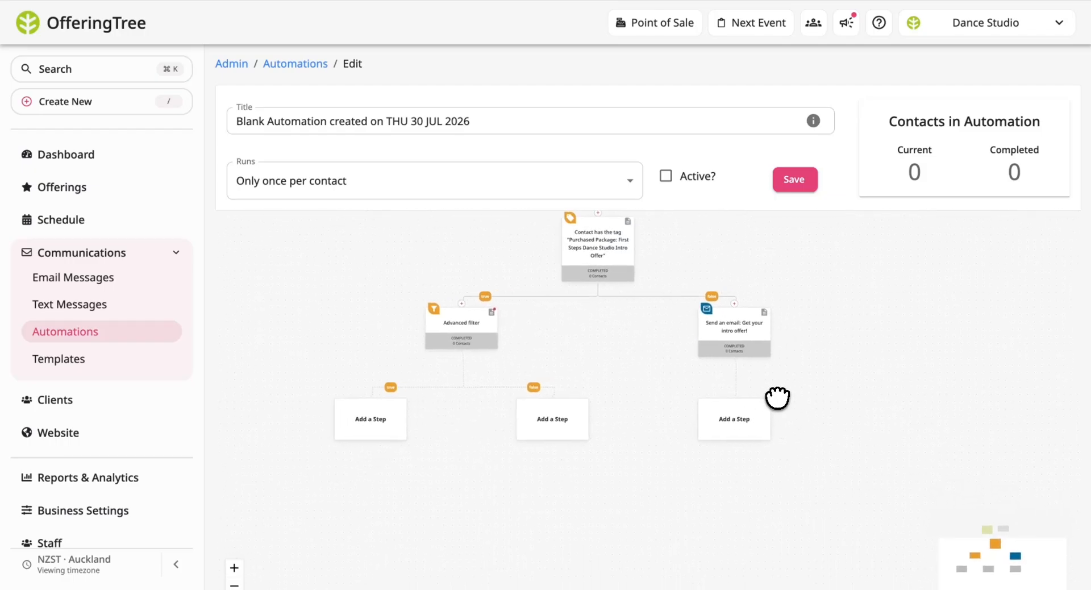
{"action": "left_click", "coordinate": [737, 425]}
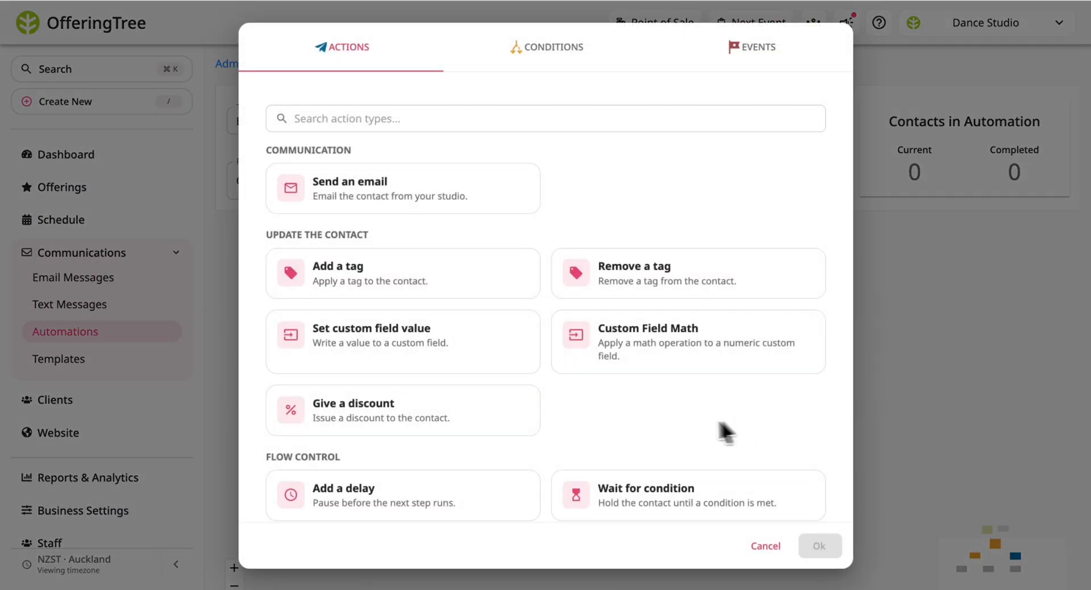
{"action": "scroll", "coordinate": [539, 440], "scroll_direction": "down", "scroll_amount": 2}
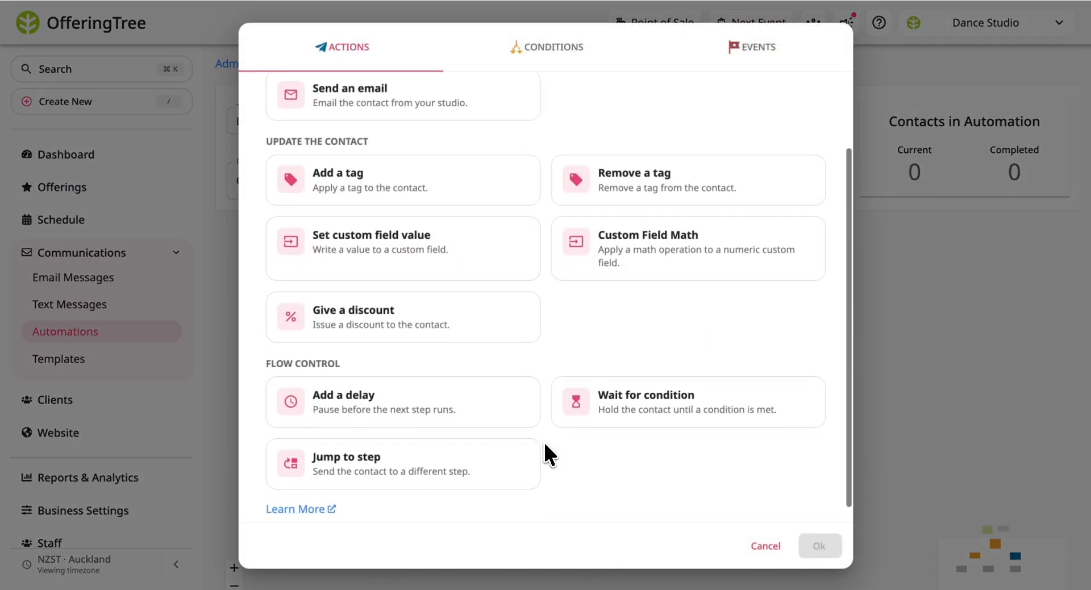
{"action": "left_click", "coordinate": [441, 417]}
Step: Try a fixed delay of 2 days for the wait
{"action": "left_click", "coordinate": [516, 339]}
{"action": "type", "text": "2"}
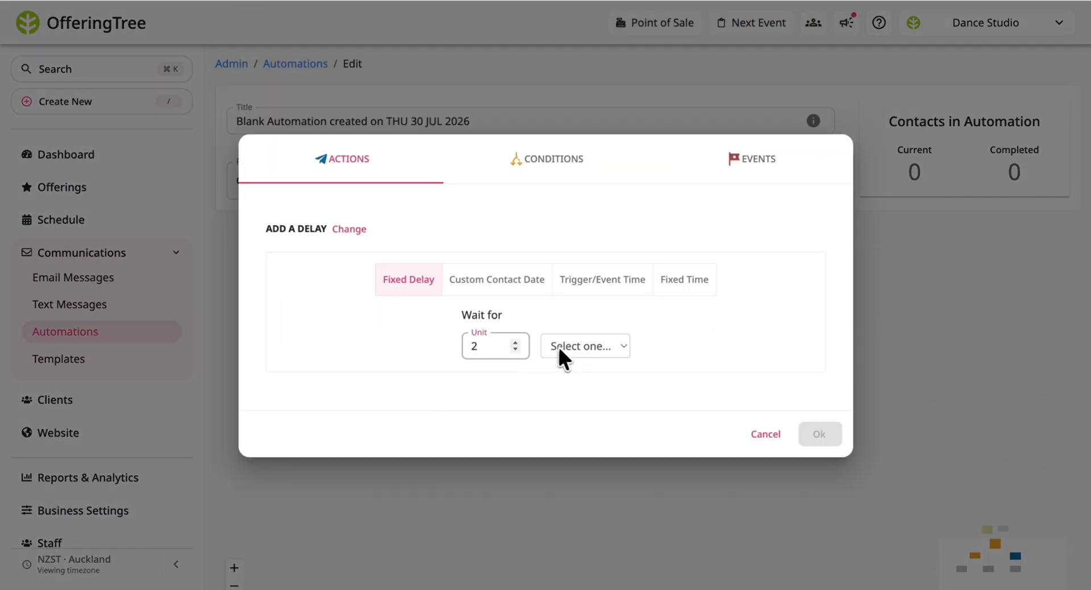
{"action": "left_click", "coordinate": [566, 346]}
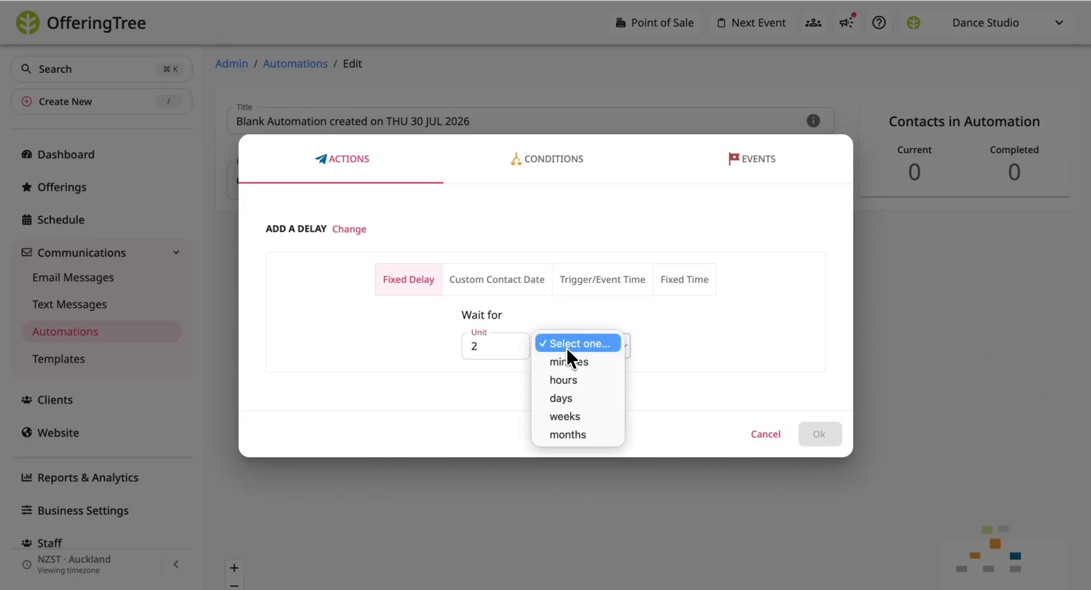
{"action": "left_click", "coordinate": [568, 396]}
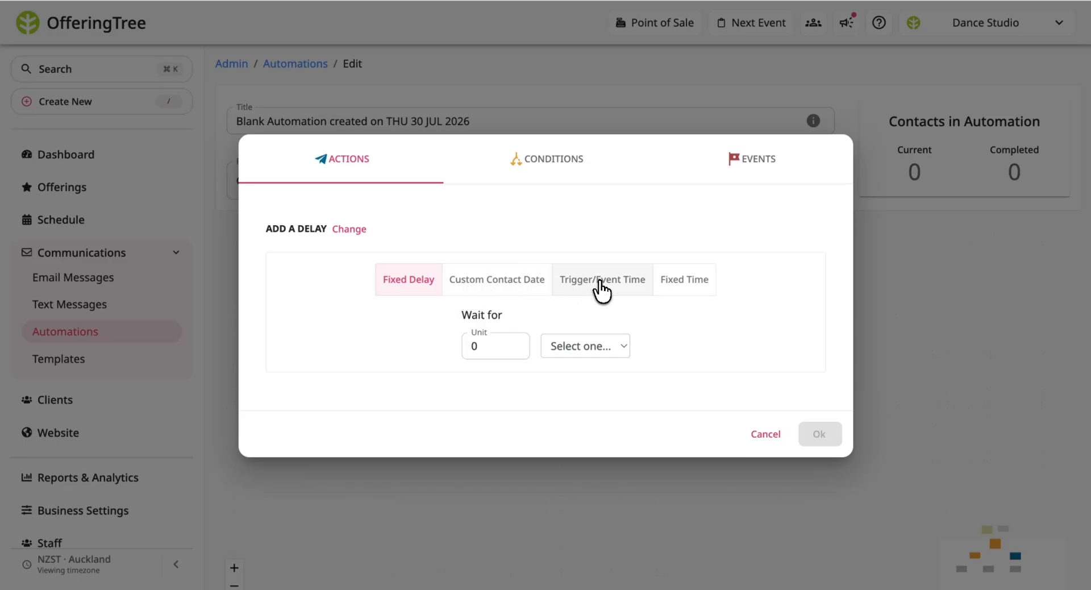
Step: Base the delay on the trigger/event time, waiting 1 hour after the end time, and finish the delay step
{"action": "left_click", "coordinate": [621, 290]}
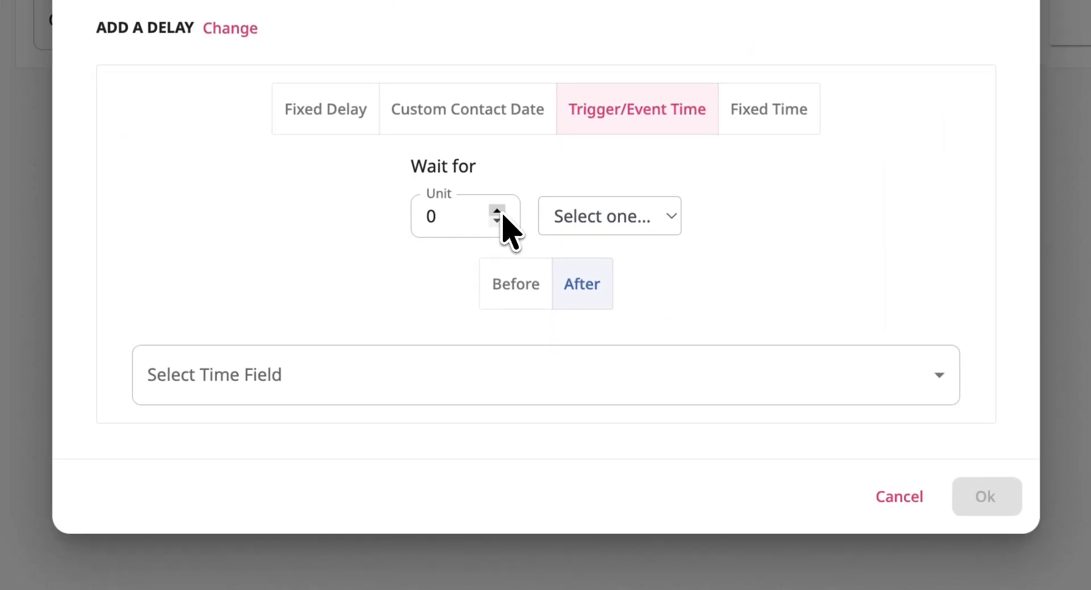
{"action": "left_click", "coordinate": [497, 211]}
{"action": "left_click", "coordinate": [591, 216]}
{"action": "left_click", "coordinate": [588, 183]}
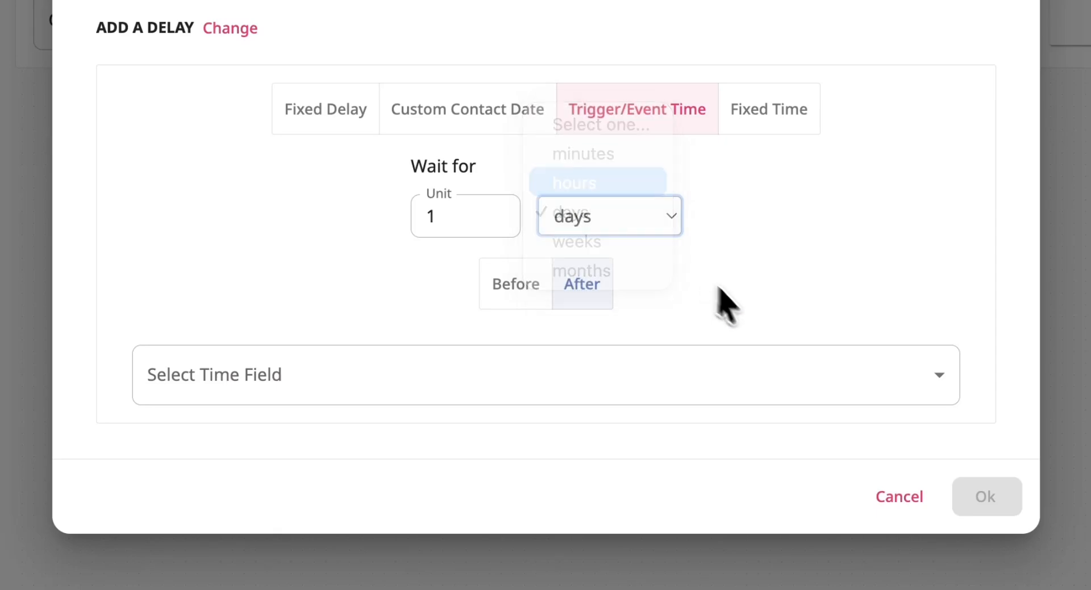
{"action": "left_click", "coordinate": [685, 384]}
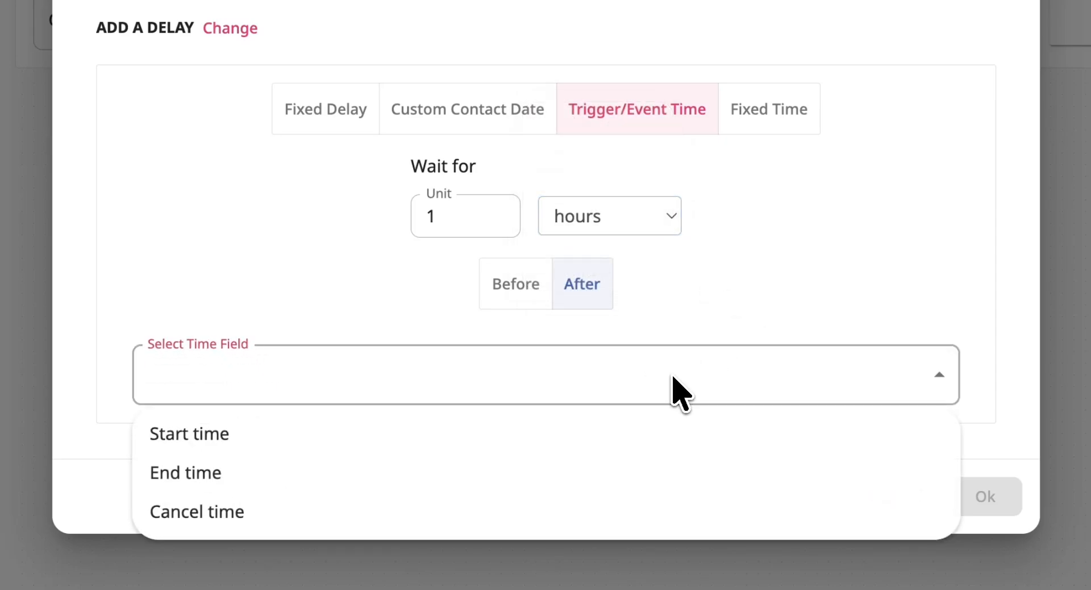
{"action": "left_click", "coordinate": [612, 463]}
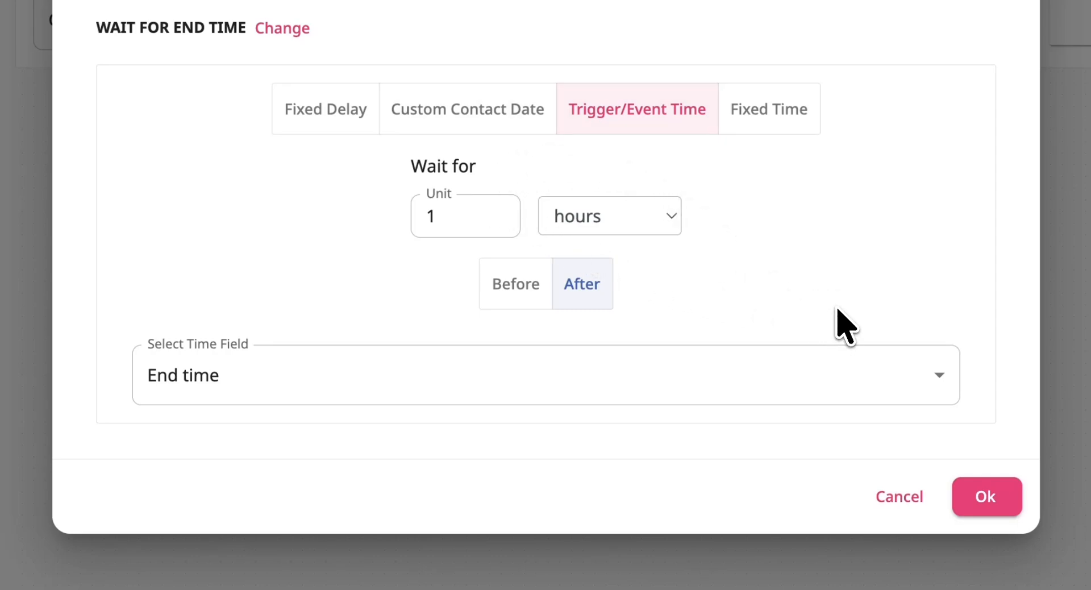
{"action": "left_click", "coordinate": [984, 500]}
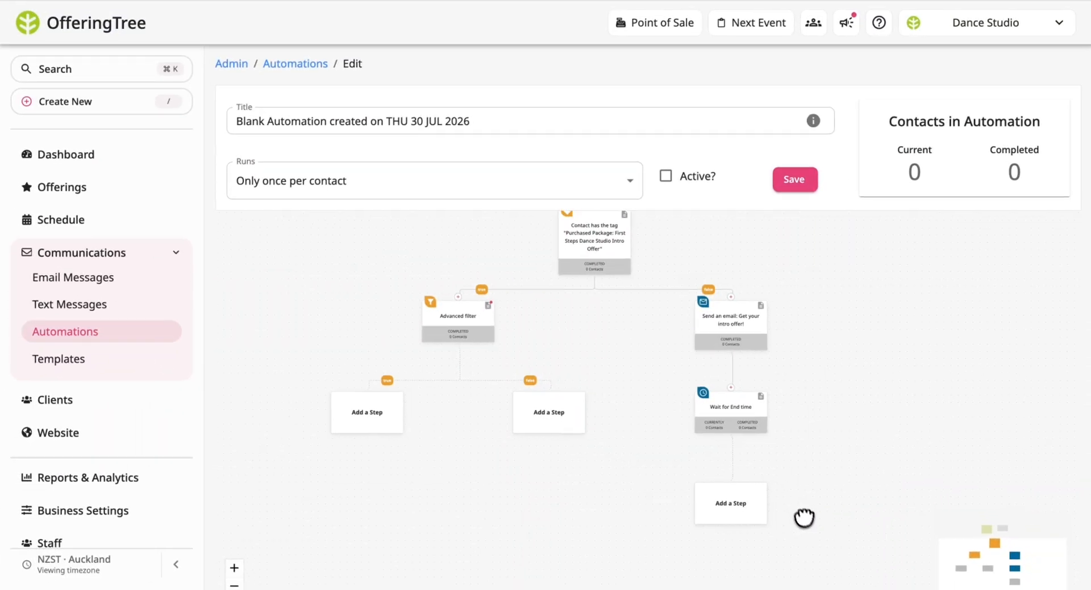
Step: Add the note "An hour after event ended." to the end-time delay step
{"action": "left_click_drag", "start_coordinate": [804, 517], "coordinate": [735, 411]}
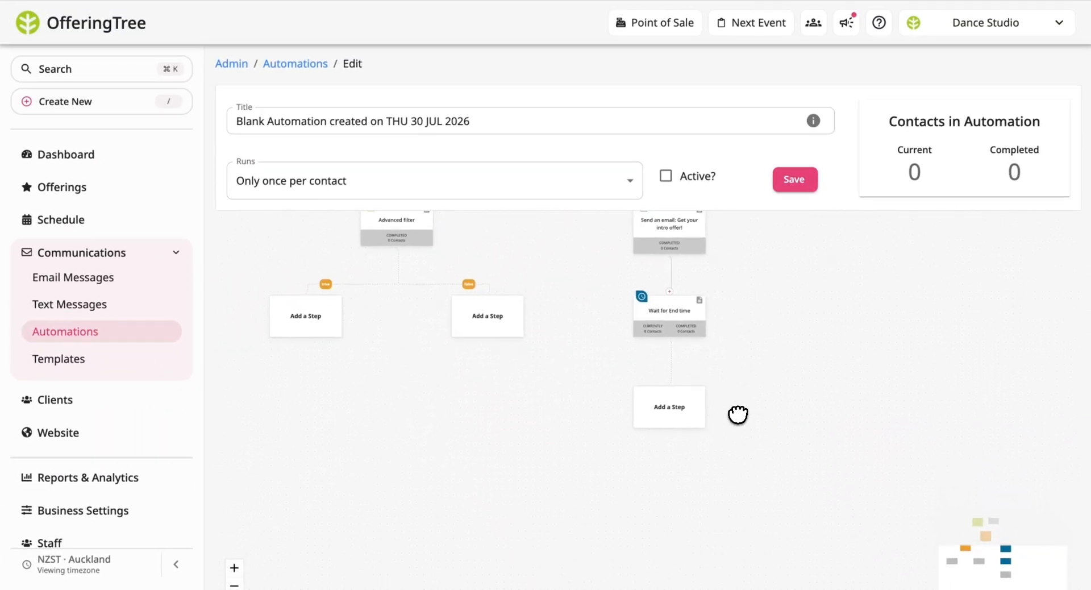
{"action": "left_click", "coordinate": [696, 297]}
{"action": "type", "text": "An hour after event ended."}
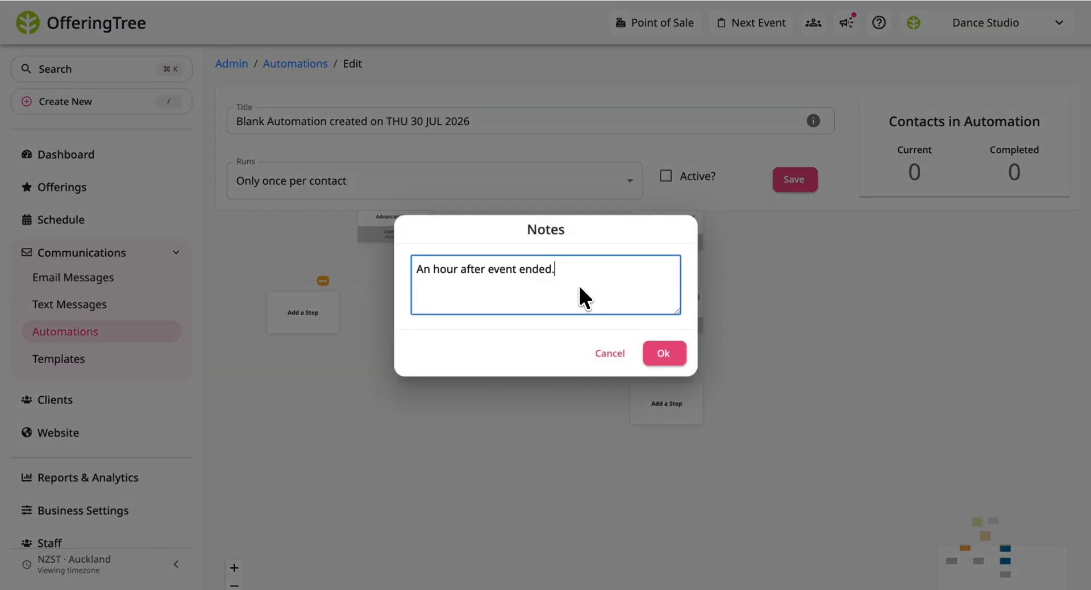
{"action": "left_click", "coordinate": [664, 352]}
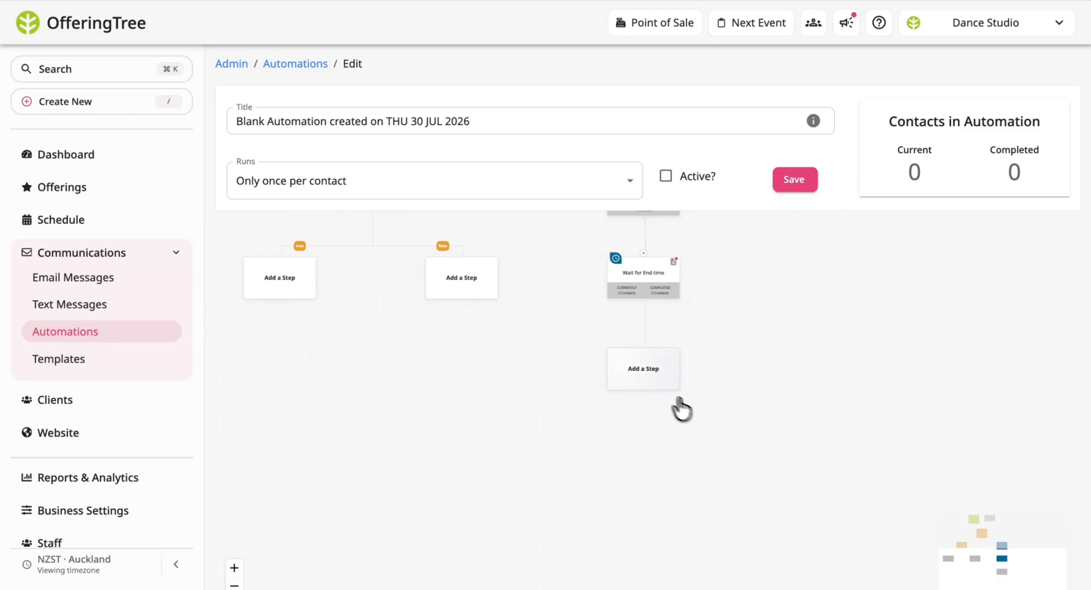
Step: Add a send-email step after the delay with the subject "Purchase Intro Offer", keeping the default email body
{"action": "left_click", "coordinate": [648, 383]}
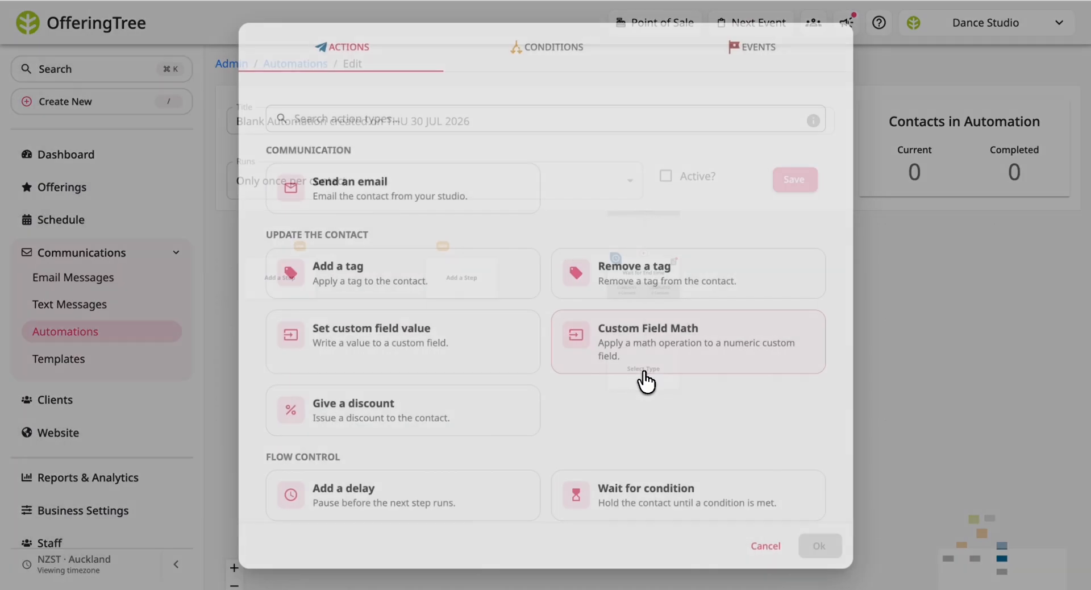
{"action": "left_click", "coordinate": [428, 199]}
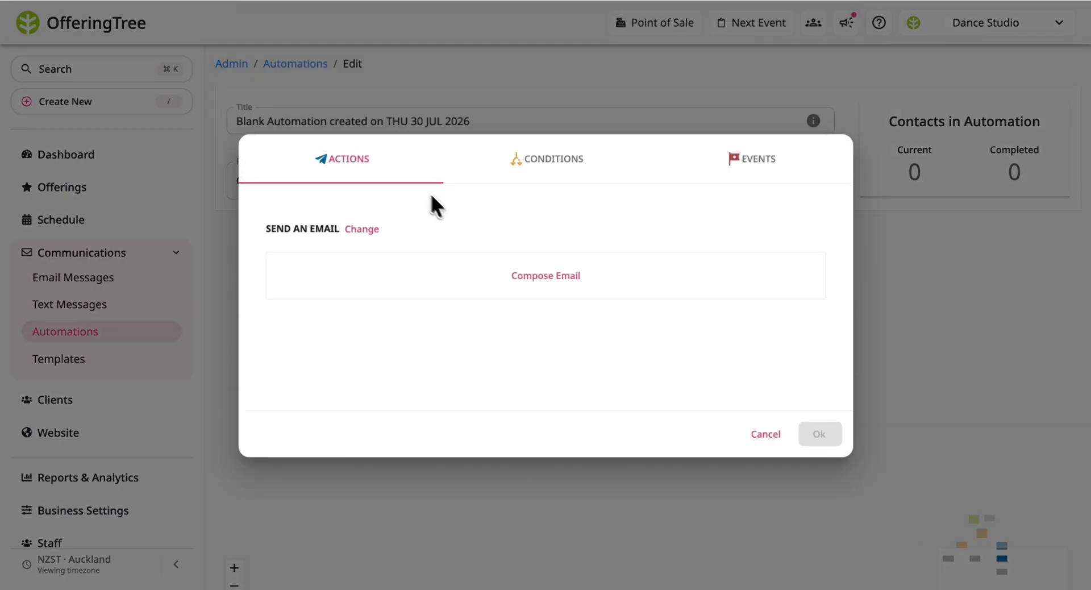
{"action": "left_click", "coordinate": [529, 278]}
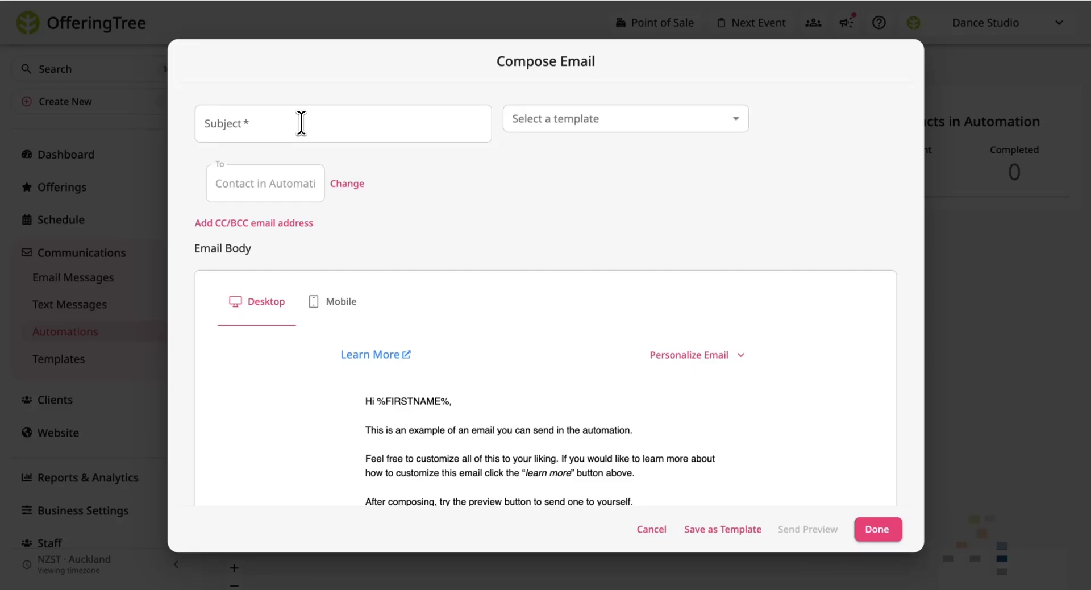
{"action": "left_click", "coordinate": [300, 122]}
{"action": "type", "text": "Purchase Intro Offer"}
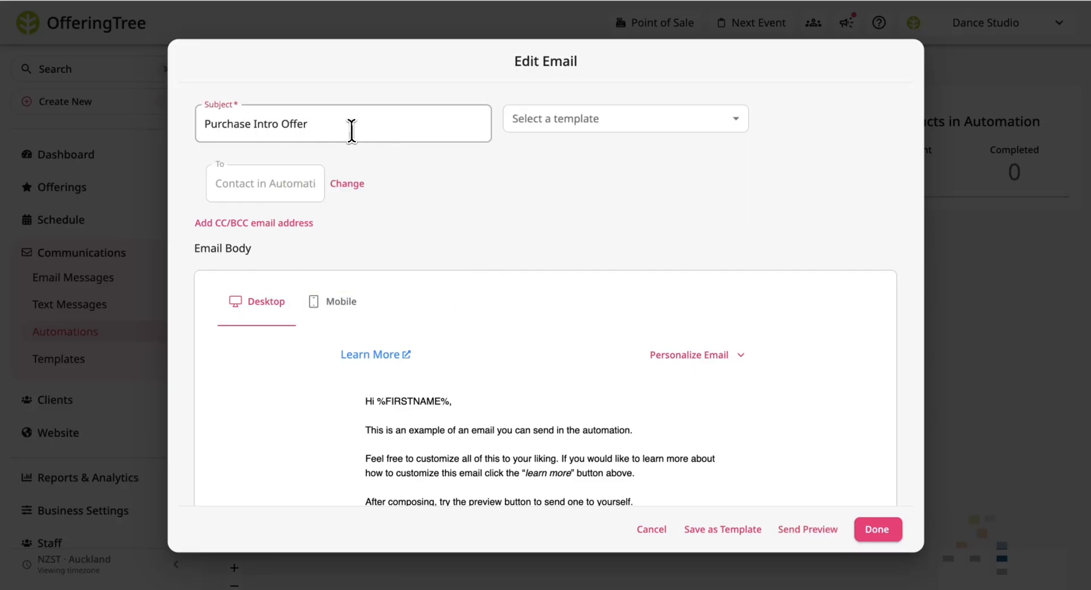
{"action": "scroll", "coordinate": [458, 270], "scroll_direction": "down", "scroll_amount": 2}
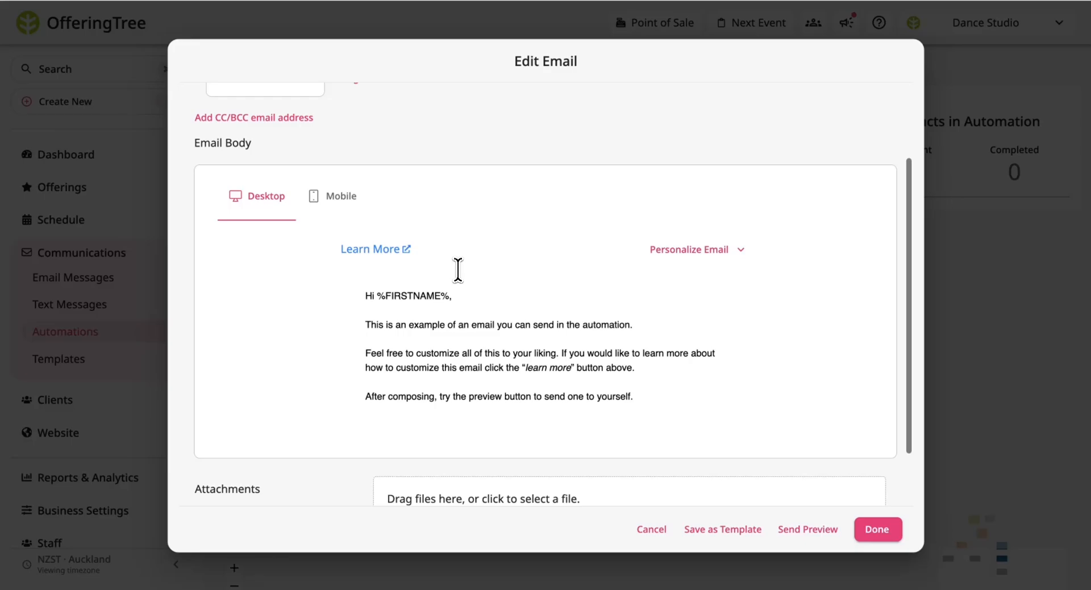
{"action": "left_click", "coordinate": [877, 530]}
{"action": "left_click", "coordinate": [818, 435]}
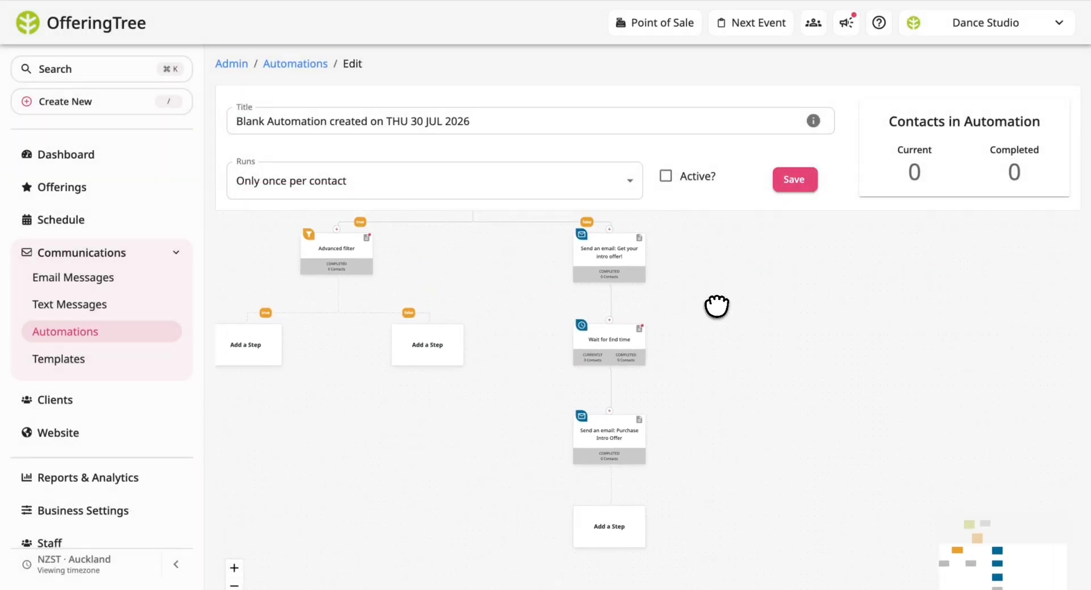
{"action": "scroll", "coordinate": [706, 460], "scroll_direction": "up", "scroll_amount": 5}
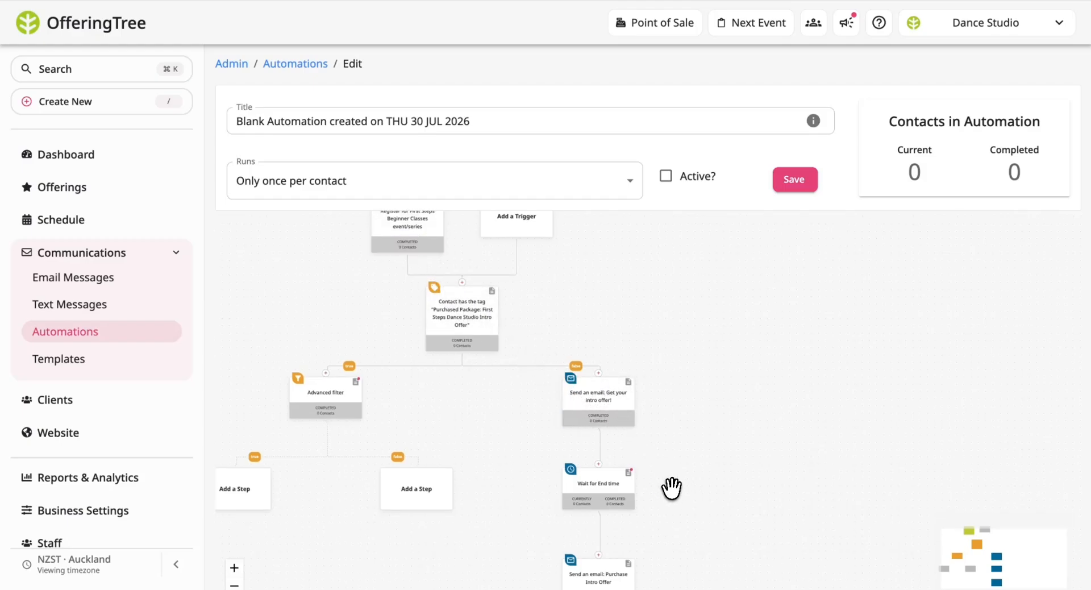
{"action": "left_click_drag", "start_coordinate": [669, 487], "coordinate": [665, 341]}
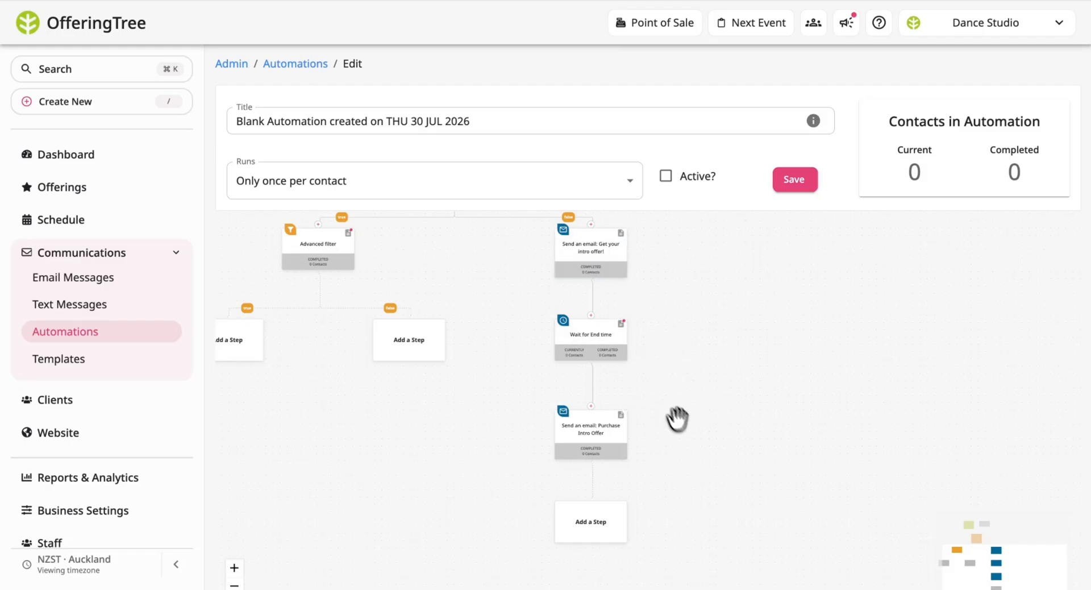
{"action": "scroll", "coordinate": [685, 415], "scroll_direction": "down", "scroll_amount": 2}
{"action": "scroll", "coordinate": [693, 414], "scroll_direction": "up", "scroll_amount": 3}
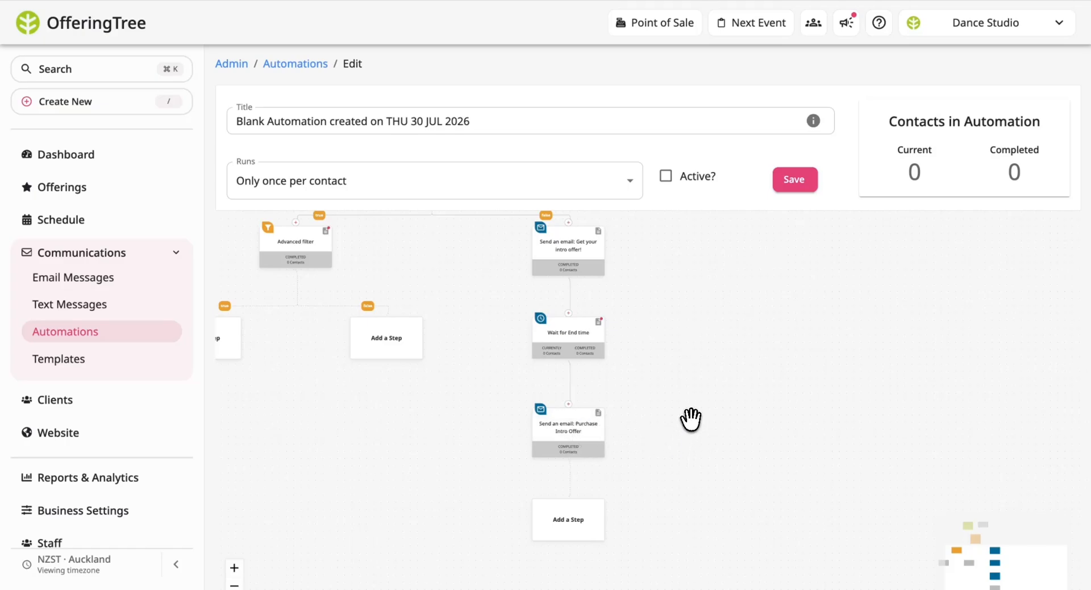
Step: Add an event step for purchasing the "First Steps Dance Studio Intro Offer" package below the "Purchase Intro Offer" email
{"action": "scroll", "coordinate": [690, 406], "scroll_direction": "down", "scroll_amount": 1}
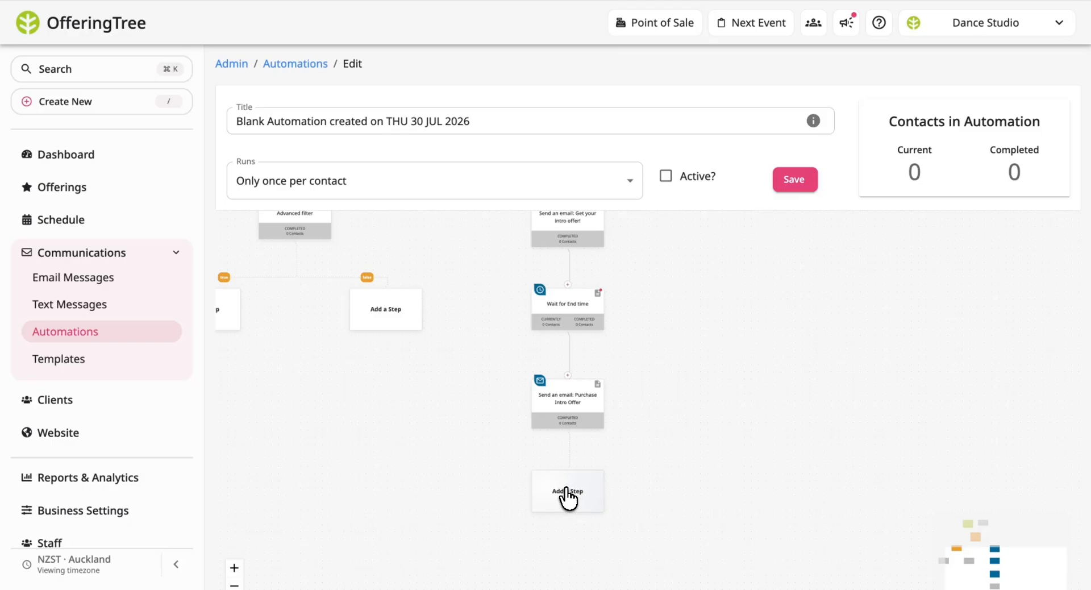
{"action": "left_click", "coordinate": [567, 496]}
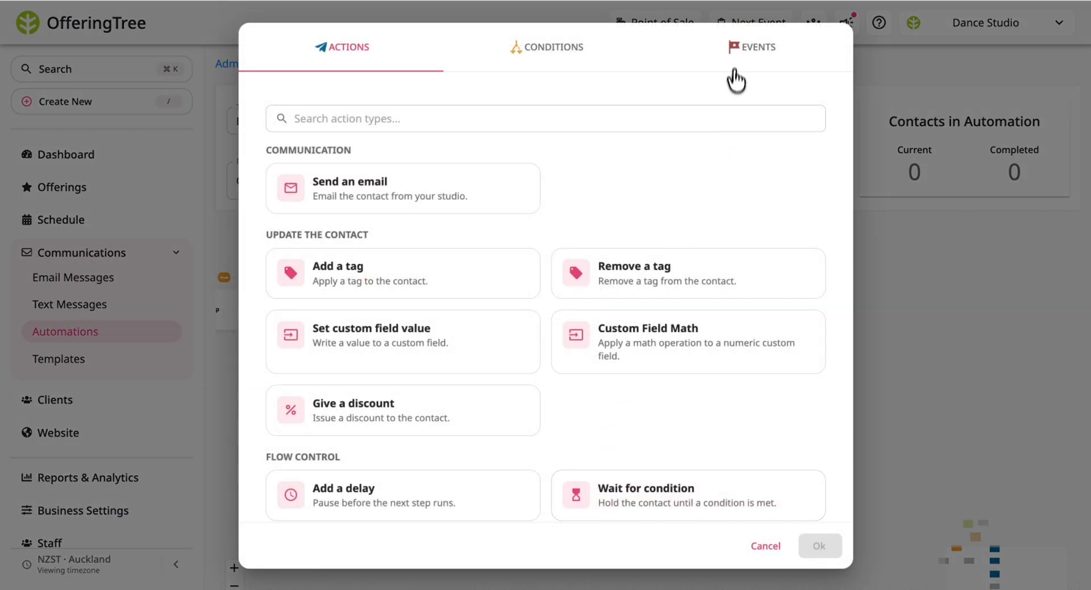
{"action": "left_click", "coordinate": [734, 56]}
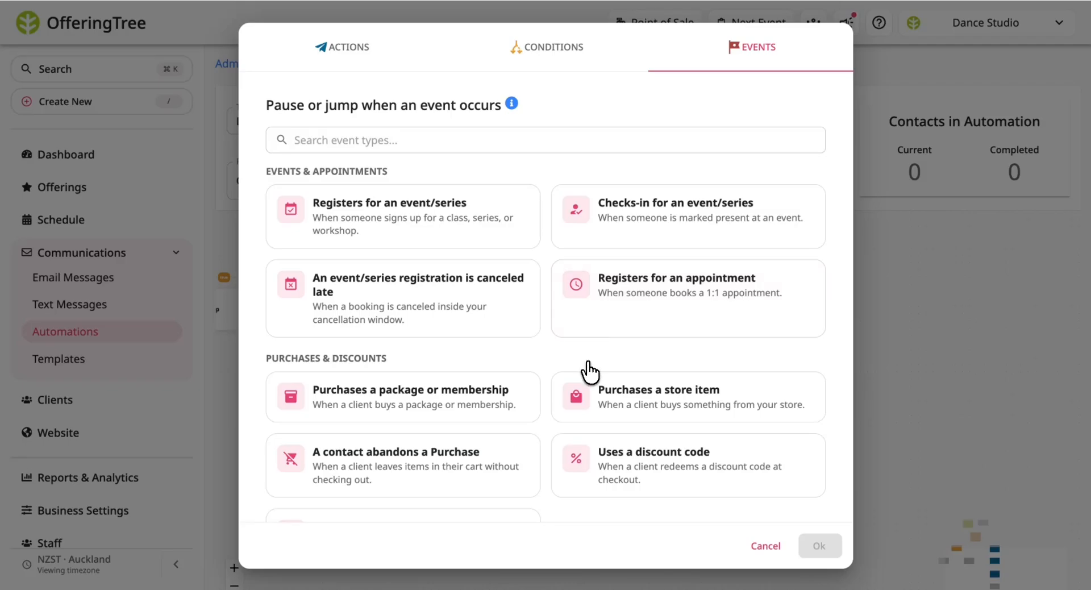
{"action": "scroll", "coordinate": [589, 372], "scroll_direction": "down", "scroll_amount": 1}
{"action": "scroll", "coordinate": [589, 372], "scroll_direction": "down", "scroll_amount": 3}
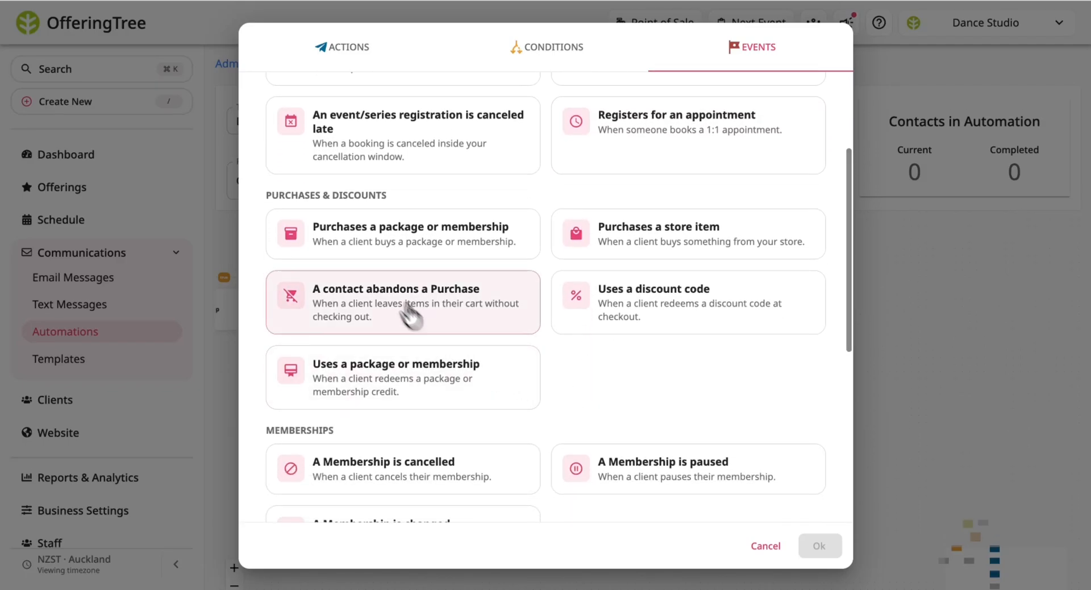
{"action": "left_click", "coordinate": [374, 241]}
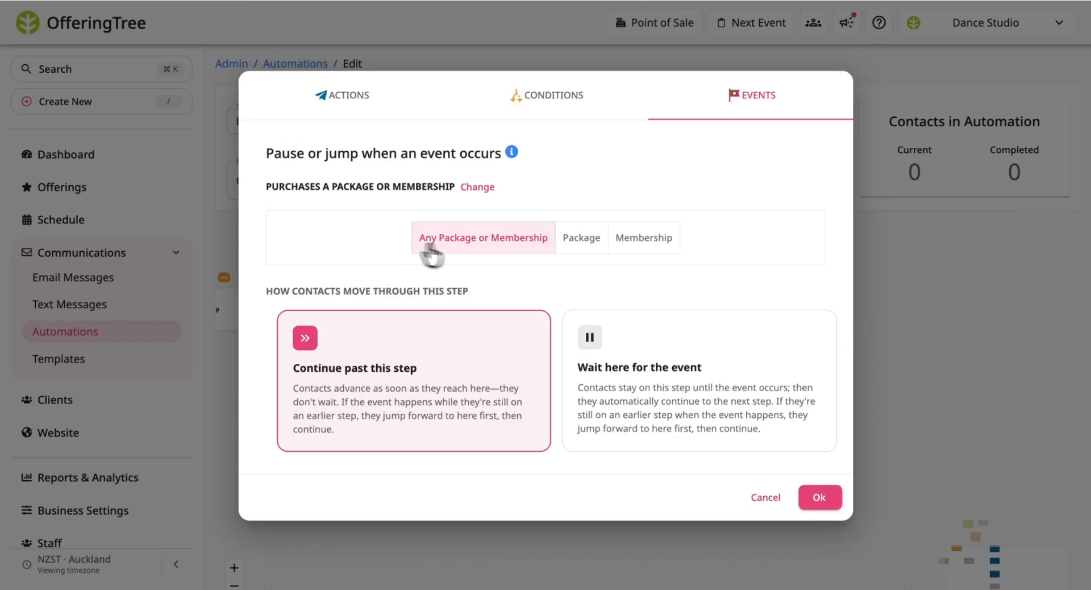
{"action": "left_click", "coordinate": [565, 242]}
{"action": "left_click", "coordinate": [559, 270]}
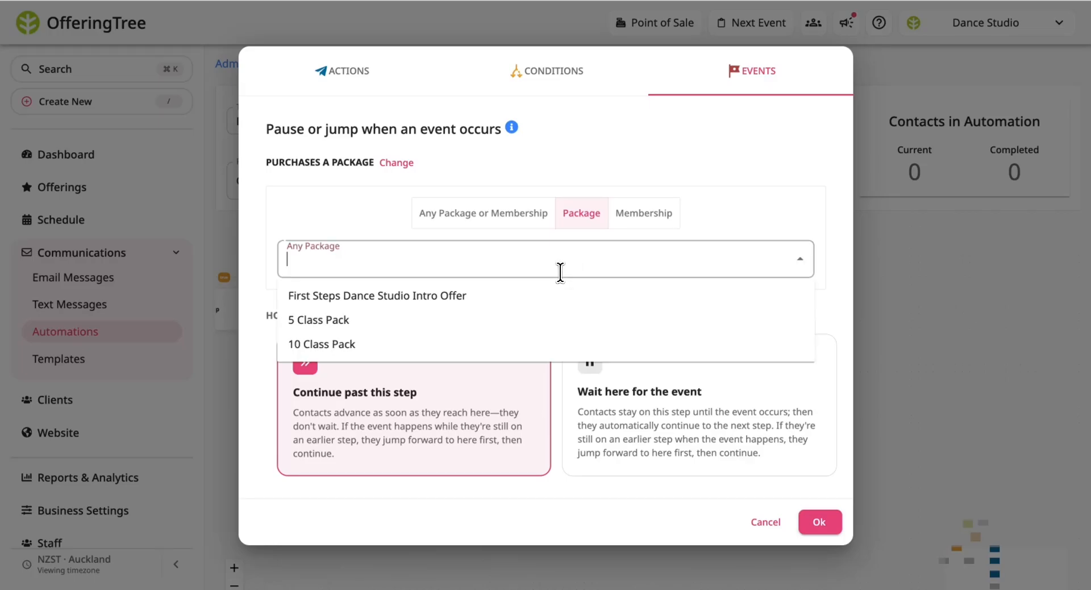
{"action": "left_click", "coordinate": [519, 294]}
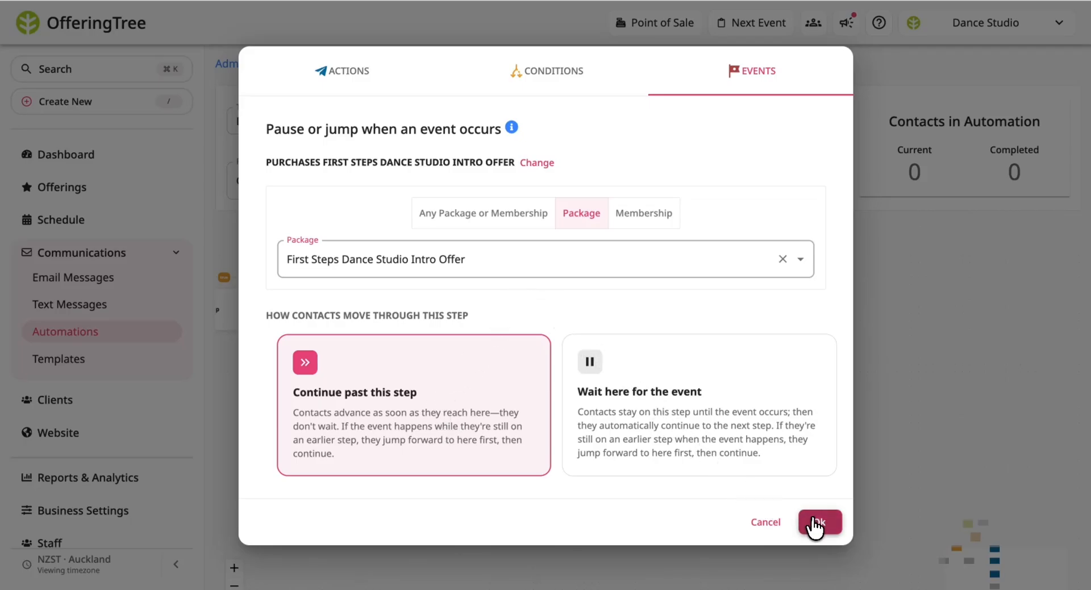
{"action": "left_click", "coordinate": [819, 521]}
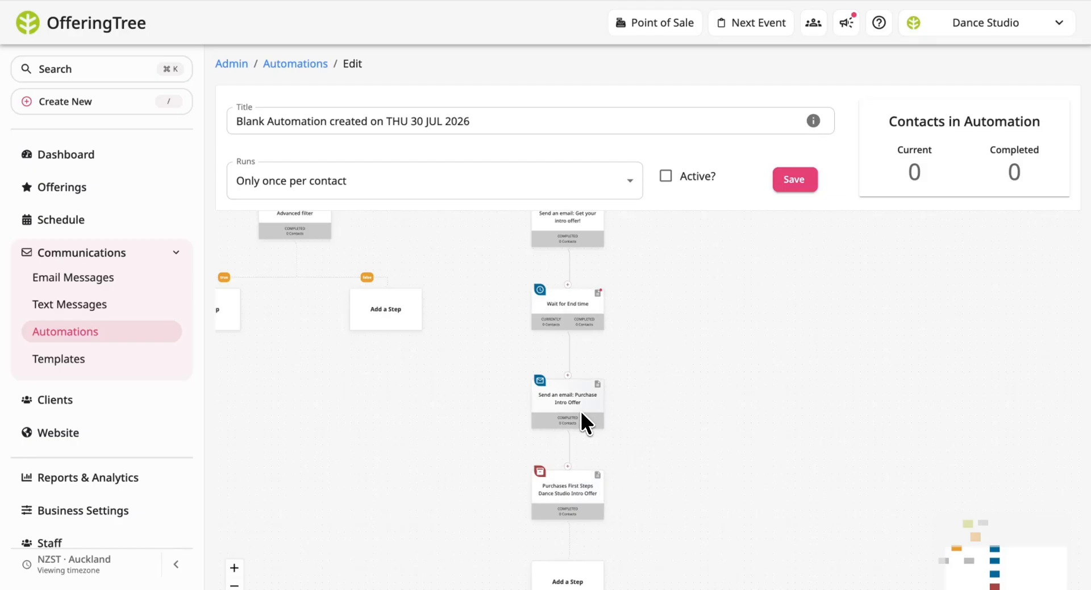
Step: Change how contacts move through the intro offer purchase event step to "Wait here for the event"
{"action": "left_click", "coordinate": [580, 485]}
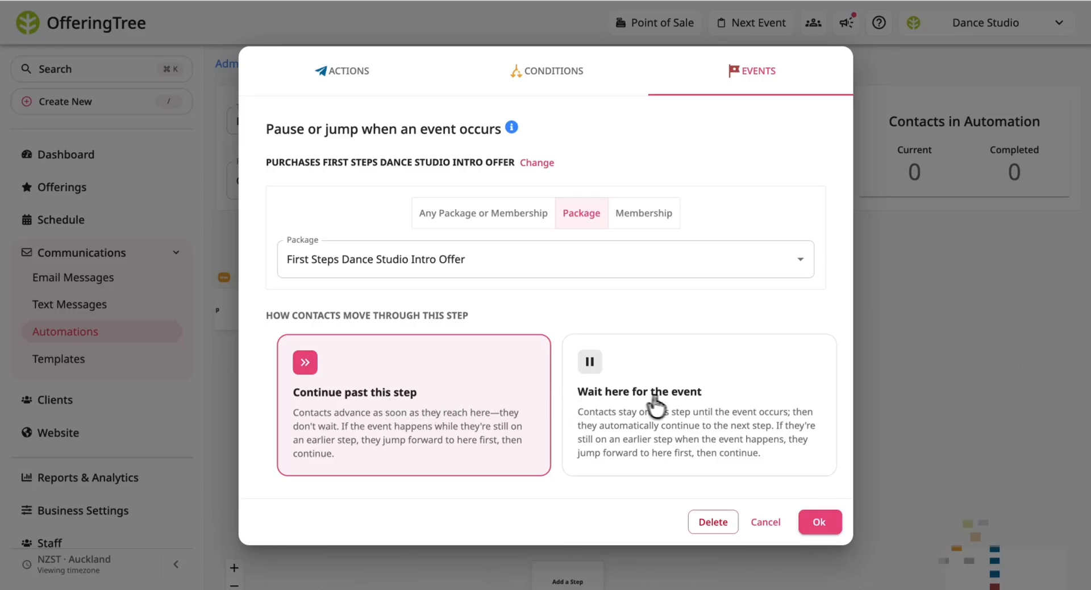
{"action": "left_click", "coordinate": [671, 407]}
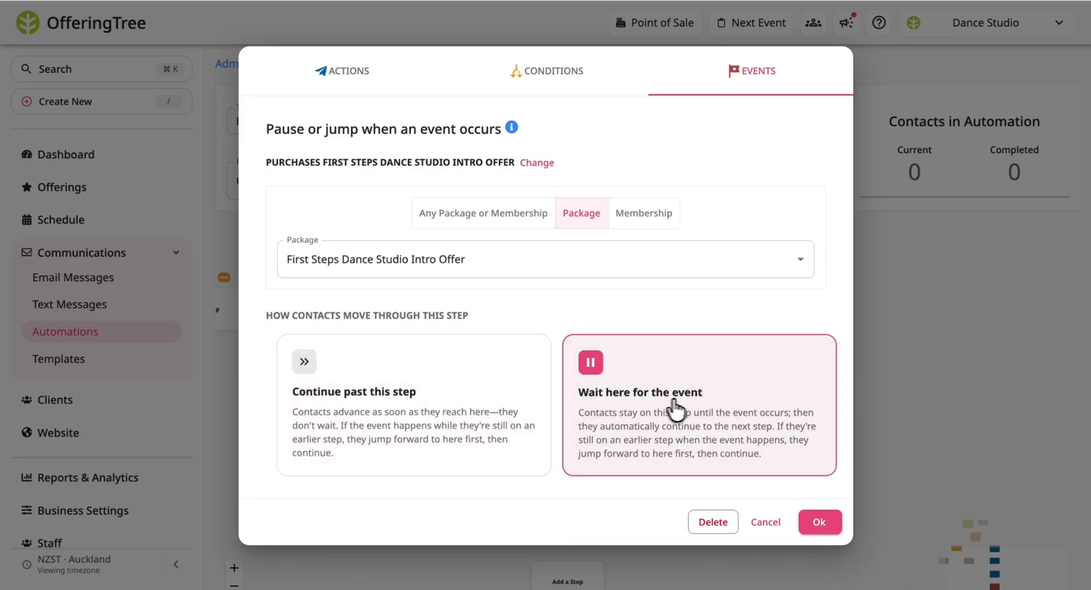
{"action": "left_click", "coordinate": [819, 522]}
{"action": "left_click_drag", "start_coordinate": [687, 524], "coordinate": [689, 365]}
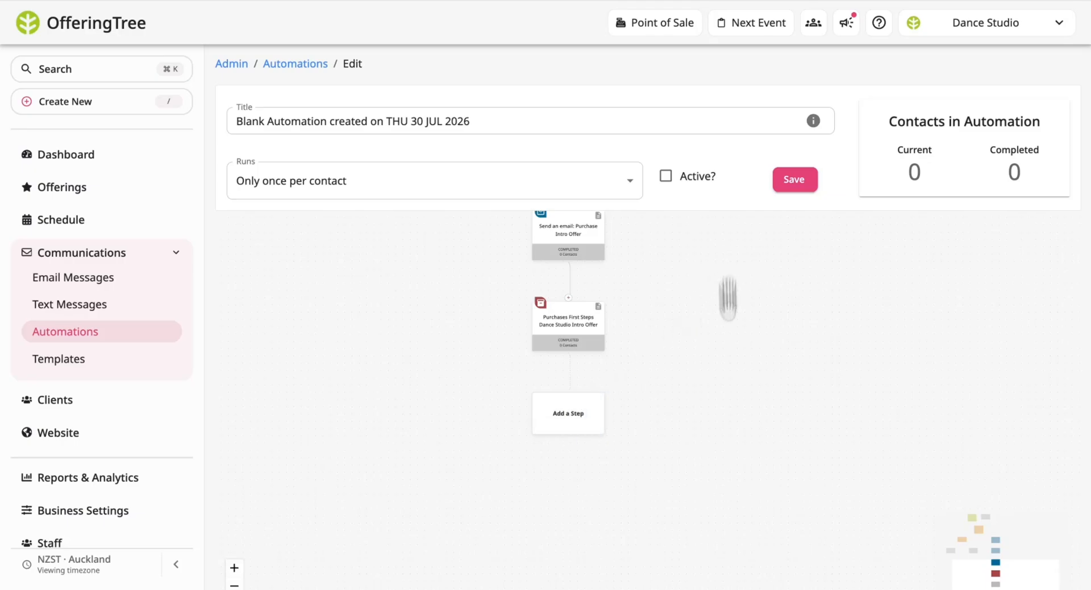
{"action": "left_click_drag", "start_coordinate": [728, 268], "coordinate": [730, 389]}
{"action": "scroll", "coordinate": [730, 389], "scroll_direction": "down", "scroll_amount": 2}
{"action": "scroll", "coordinate": [782, 431], "scroll_direction": "down", "scroll_amount": 2}
{"action": "left_click_drag", "start_coordinate": [782, 431], "coordinate": [781, 403]}
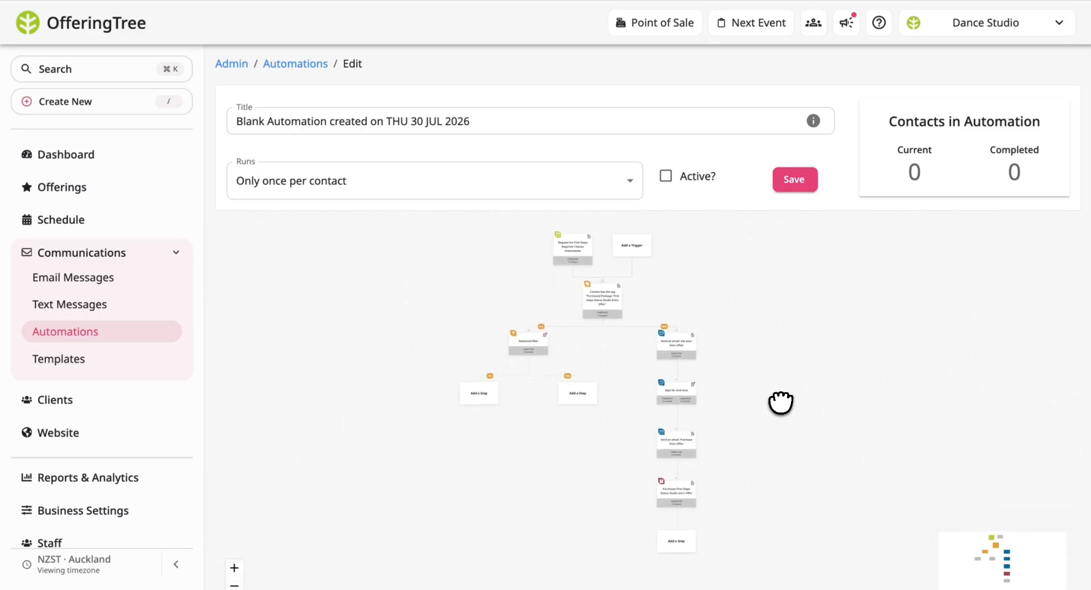